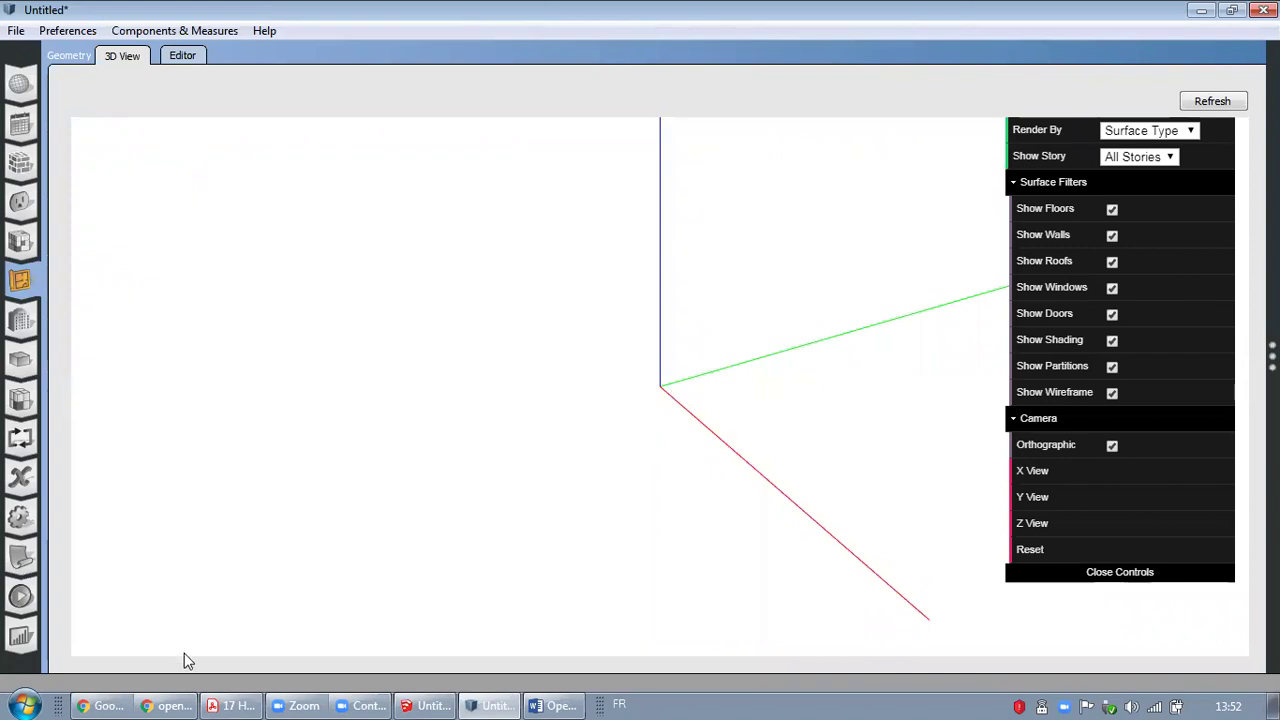
Switch to the Chrome search results, open the OpenStudio GitHub wiki and go to its OpenStudio SDK Version Compatibility Matrix page.
{"action": "left_click", "coordinate": [167, 705]}
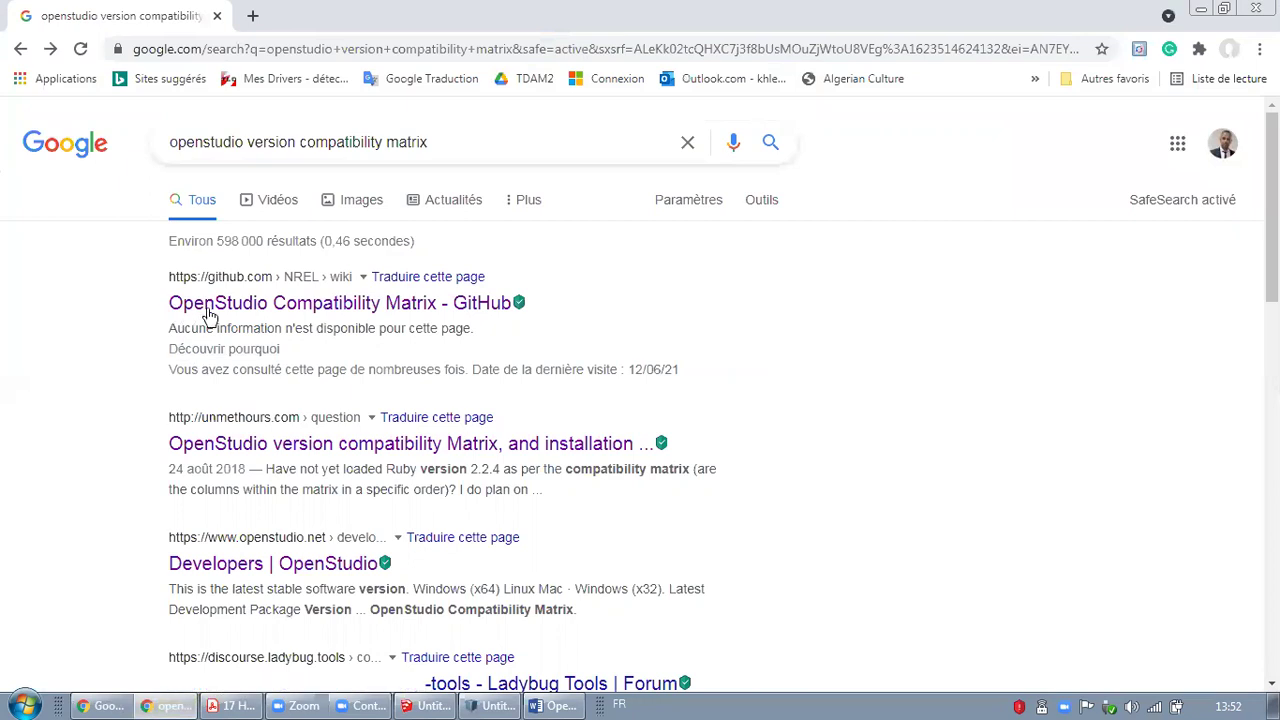
{"action": "left_click", "coordinate": [407, 318]}
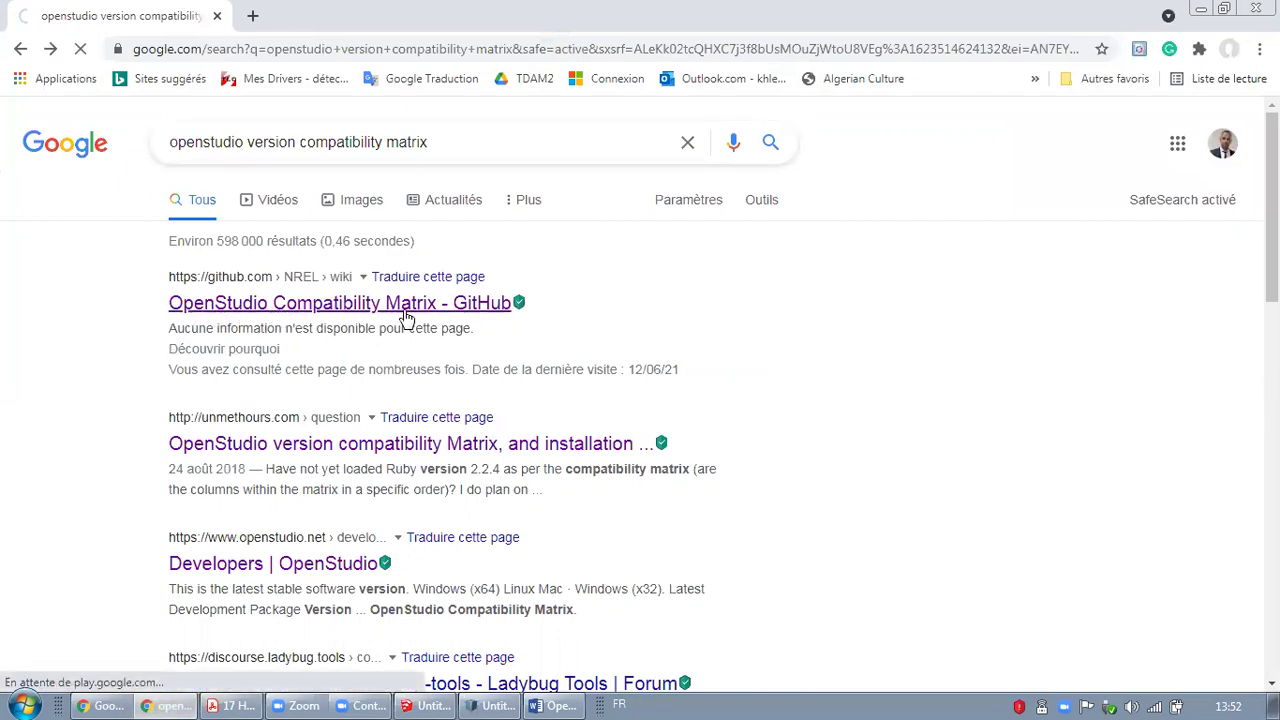
{"action": "scroll", "coordinate": [471, 377], "scroll_direction": "down", "scroll_amount": 2}
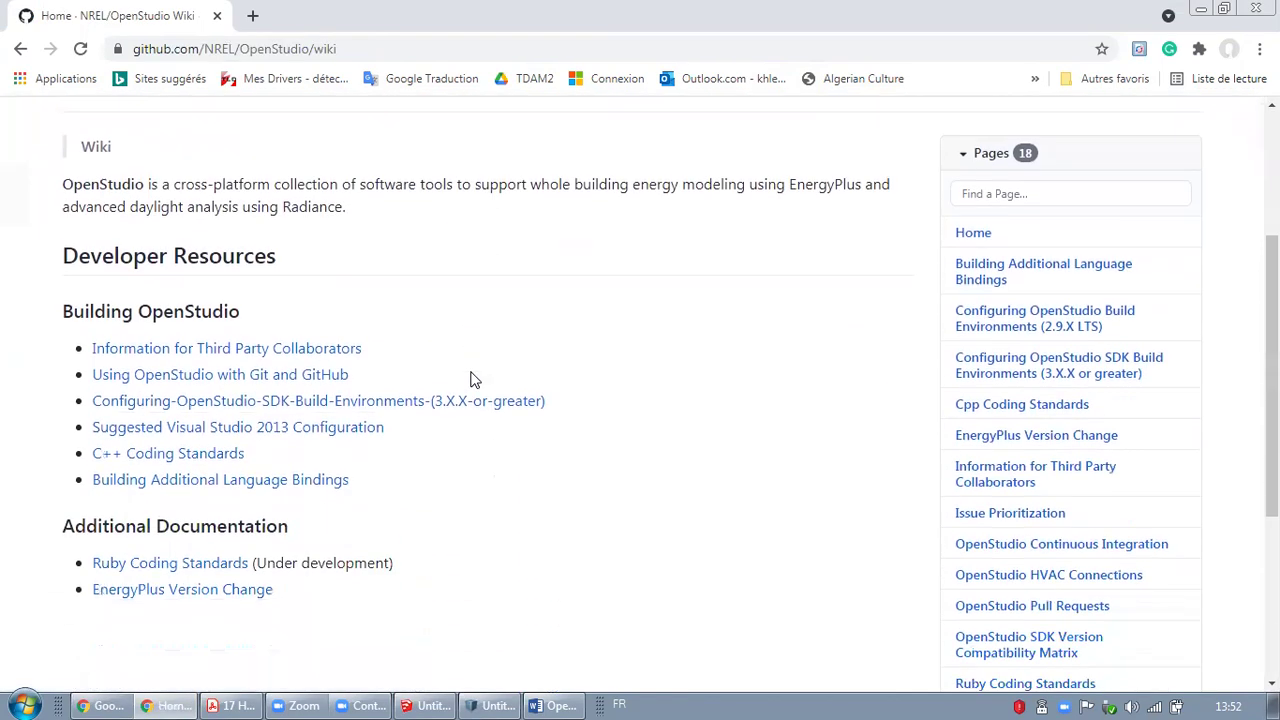
{"action": "scroll", "coordinate": [883, 491], "scroll_direction": "down", "scroll_amount": 1}
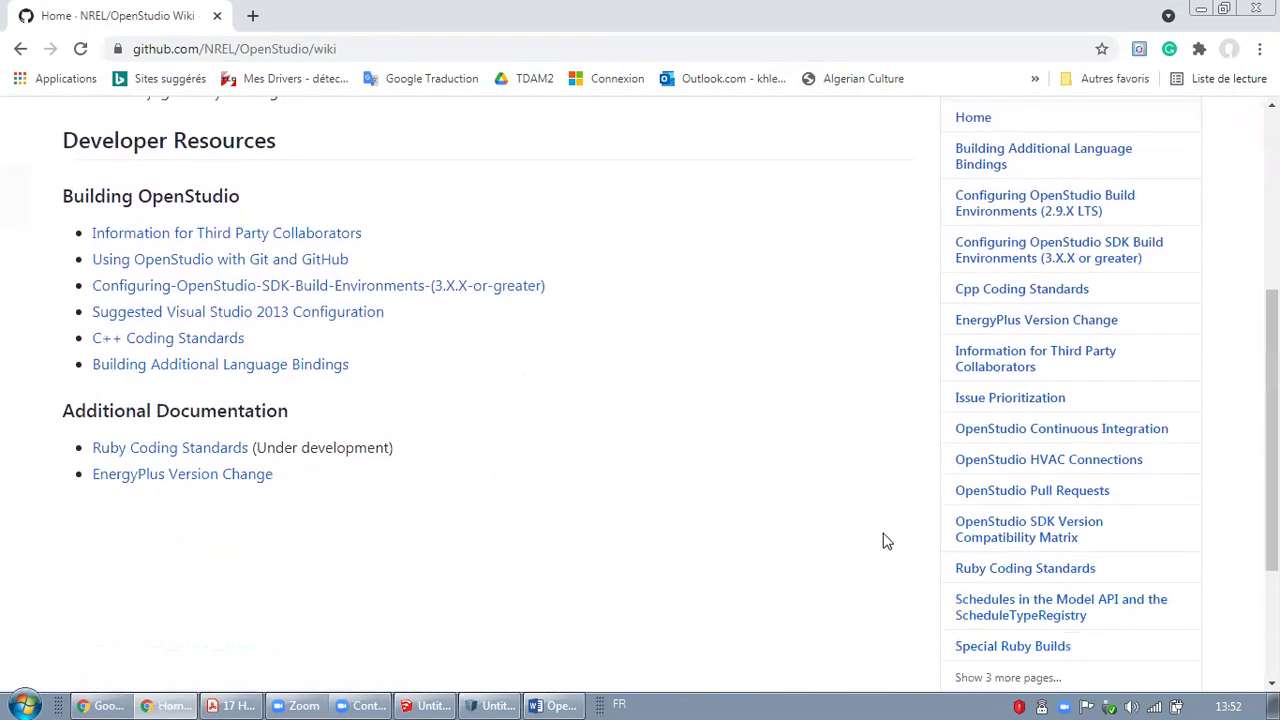
{"action": "scroll", "coordinate": [883, 541], "scroll_direction": "down", "scroll_amount": 1}
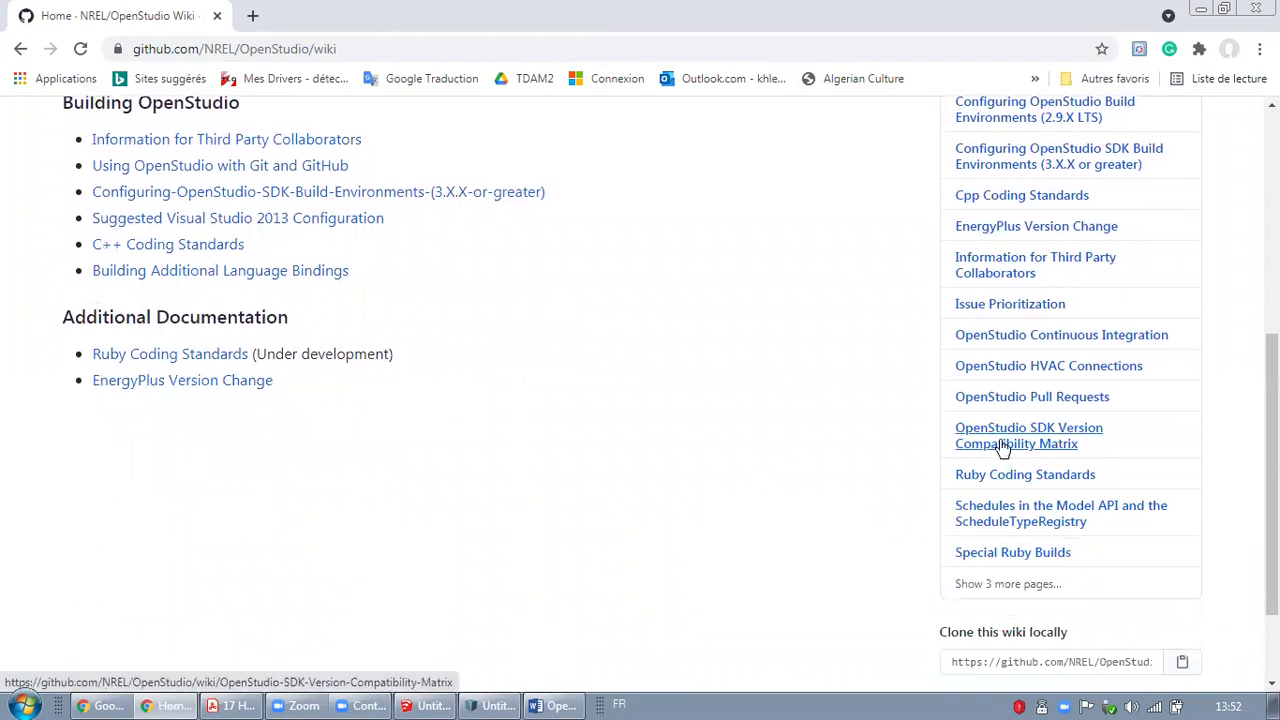
{"action": "left_click", "coordinate": [1002, 446]}
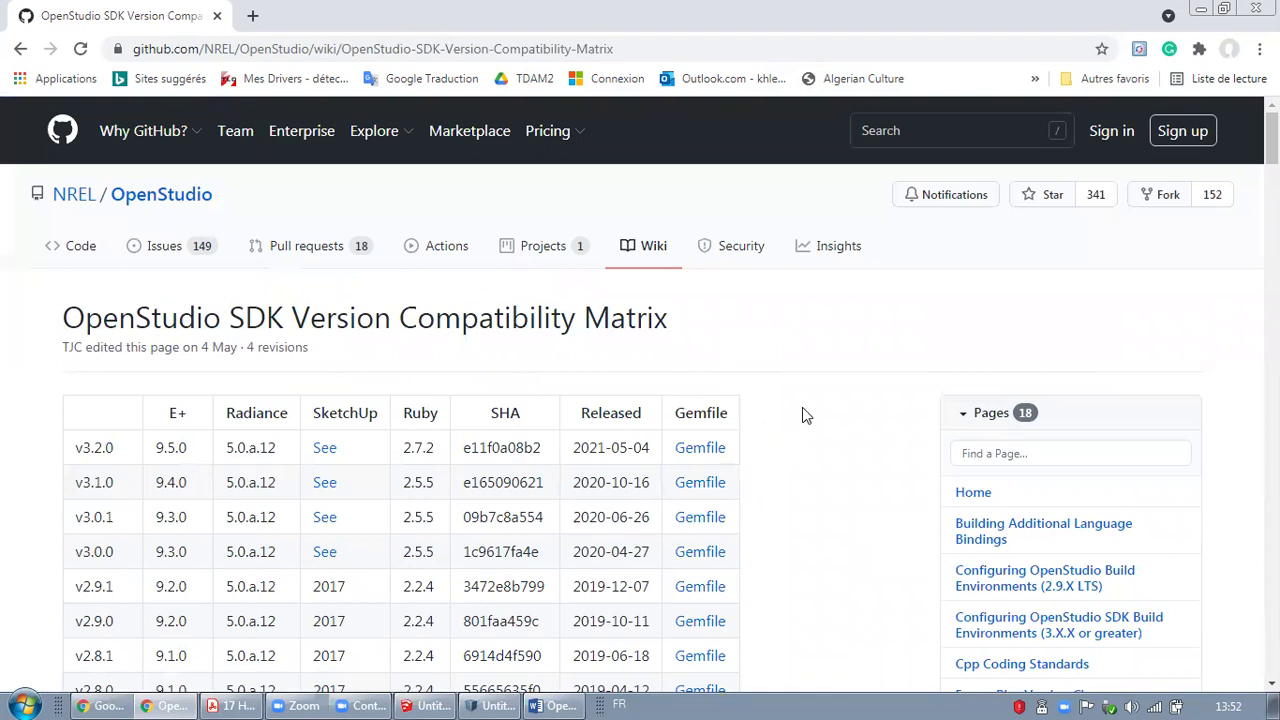
Examine the compatibility matrix for the SketchUp version matching OpenStudio v2.9.0 and mark the v3.1.0 entry.
{"action": "scroll", "coordinate": [805, 415], "scroll_direction": "down", "scroll_amount": 1}
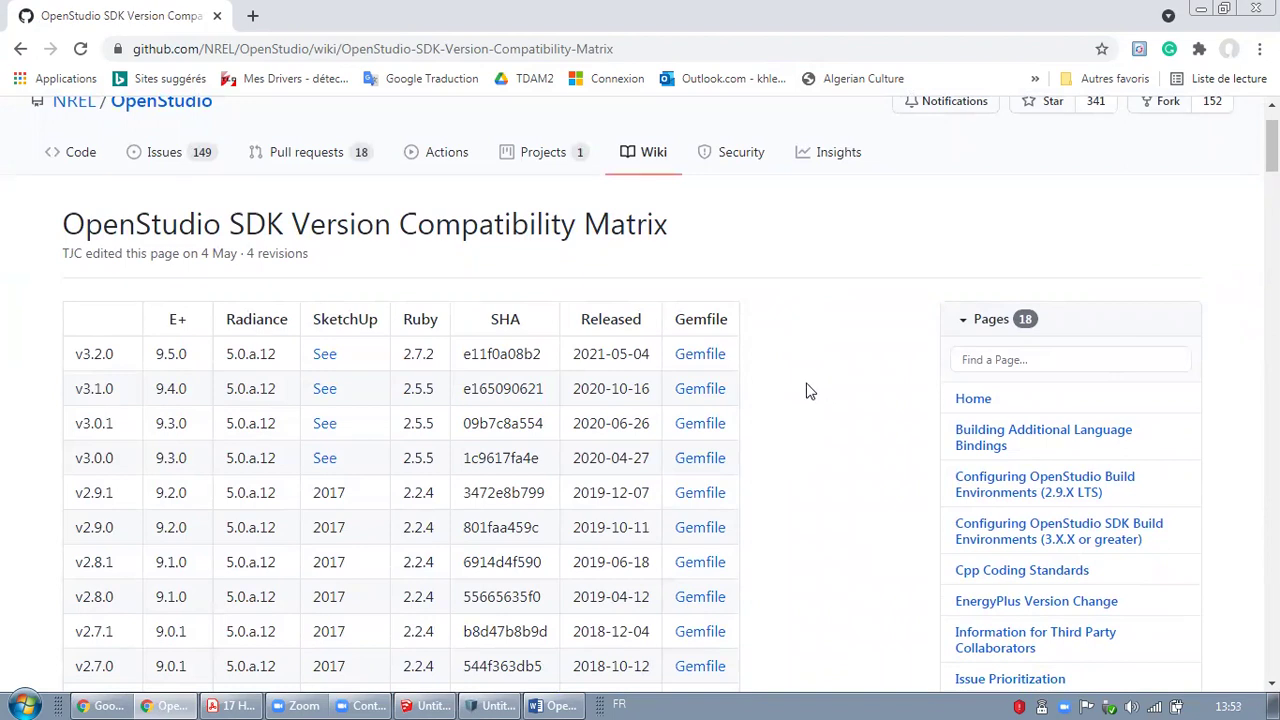
{"action": "scroll", "coordinate": [810, 390], "scroll_direction": "down", "scroll_amount": 1}
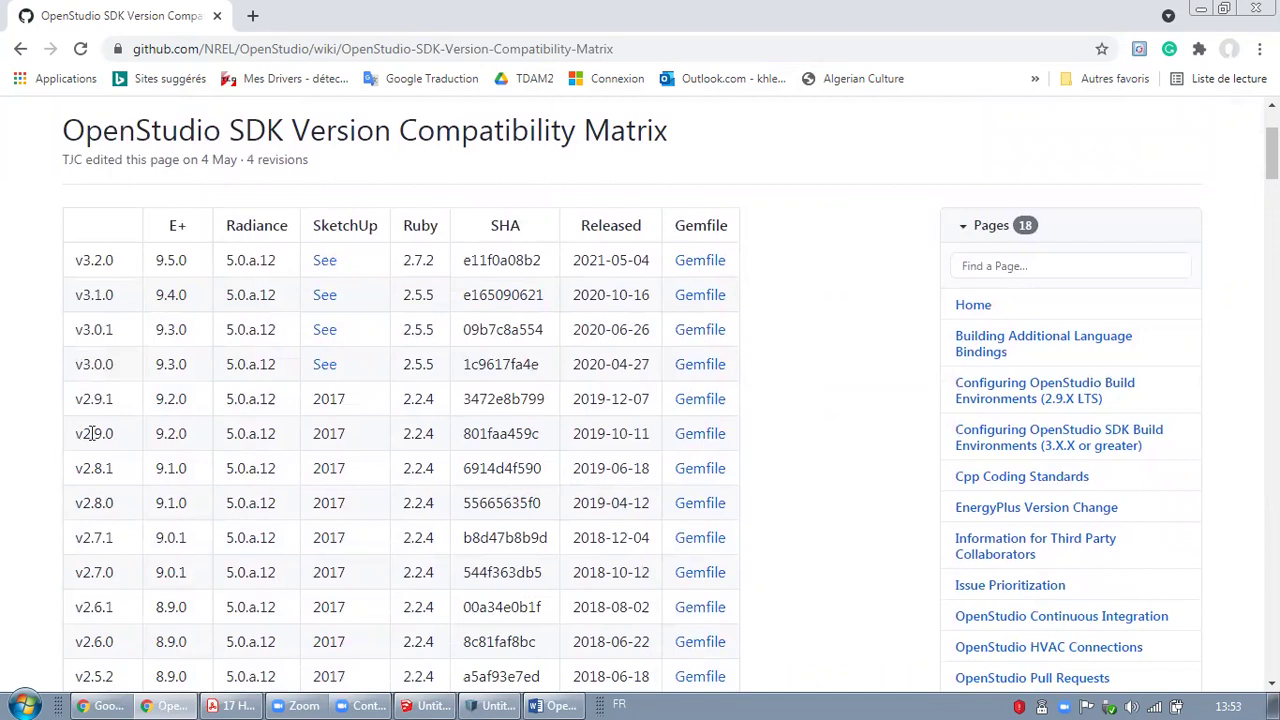
{"action": "double_click", "coordinate": [325, 432]}
{"action": "left_click", "coordinate": [329, 432]}
{"action": "left_click_drag", "start_coordinate": [115, 300], "coordinate": [75, 296]}
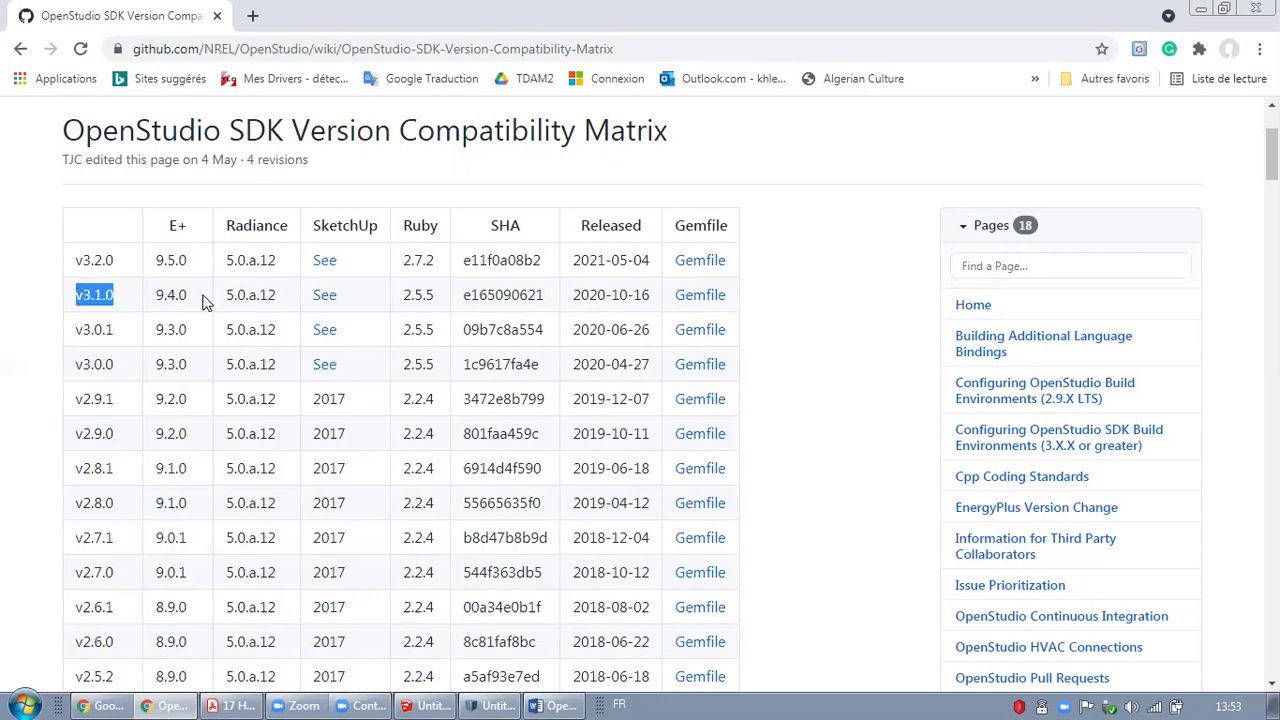
Open the SketchUp plug-in wiki linked for v3.1.0 and go to the OpenStudio Application releases page from its installation instructions.
{"action": "left_click", "coordinate": [326, 300]}
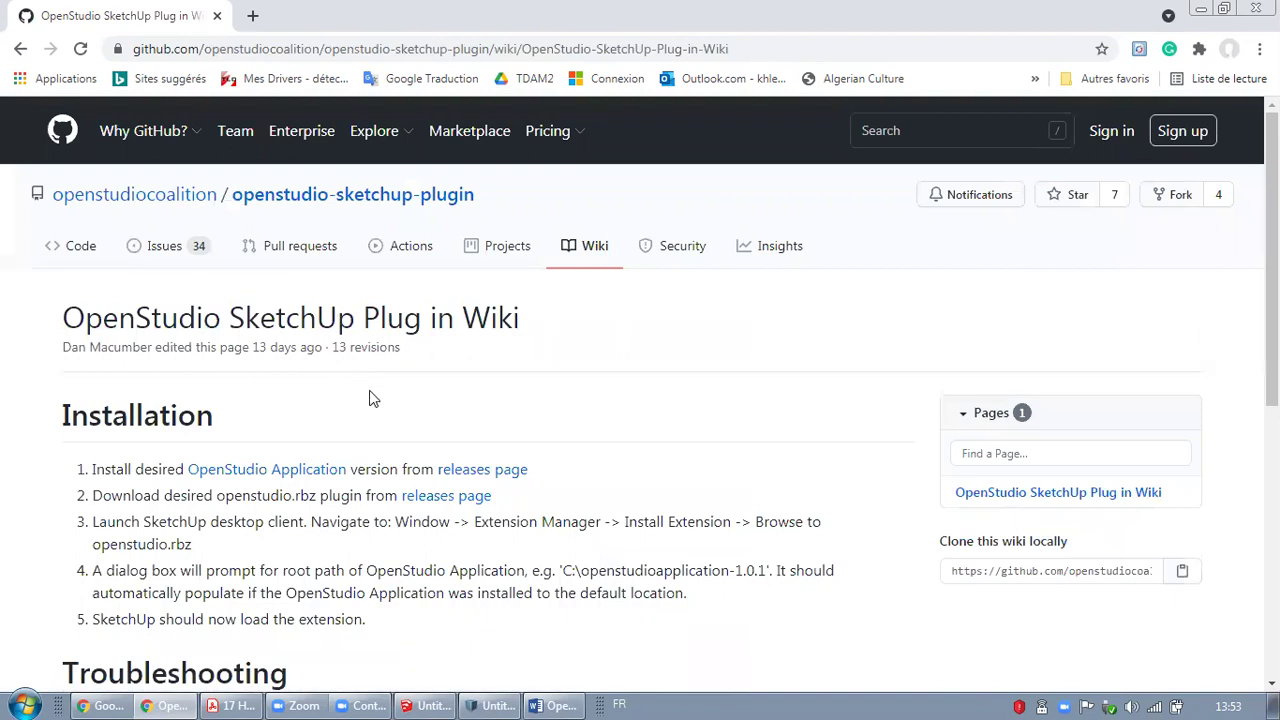
{"action": "scroll", "coordinate": [385, 400], "scroll_direction": "down", "scroll_amount": 1}
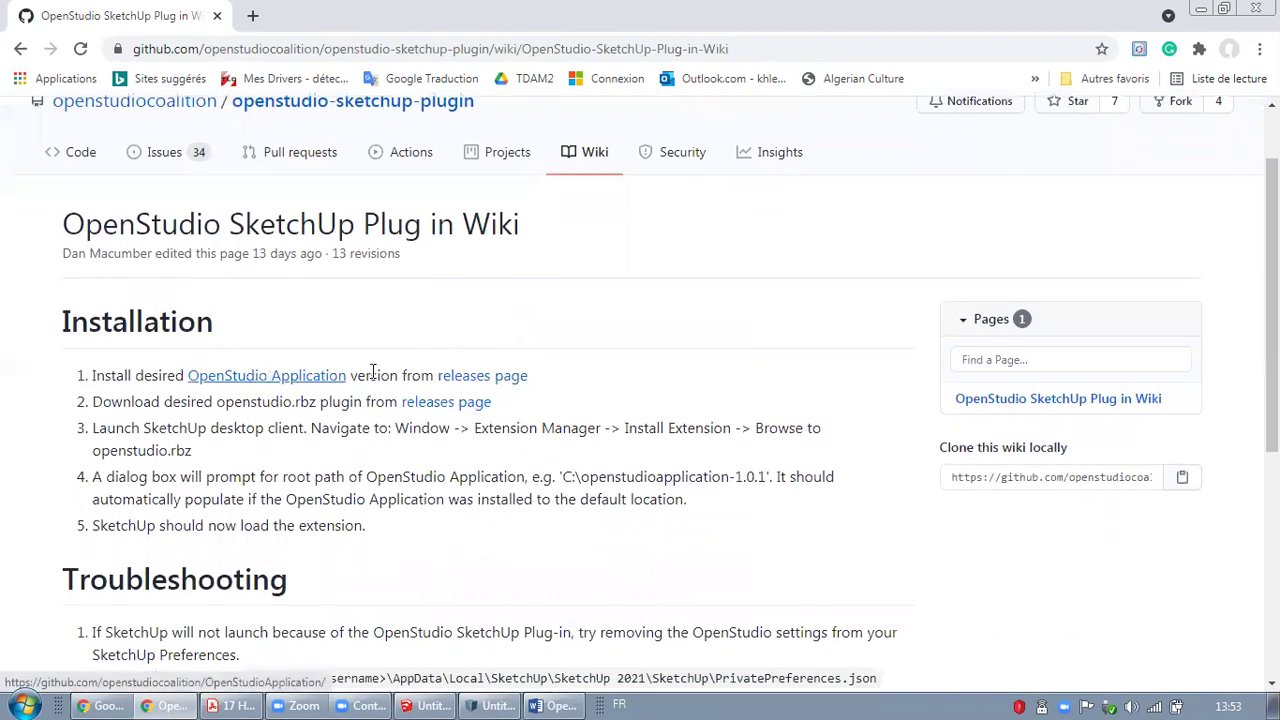
{"action": "left_click", "coordinate": [477, 384]}
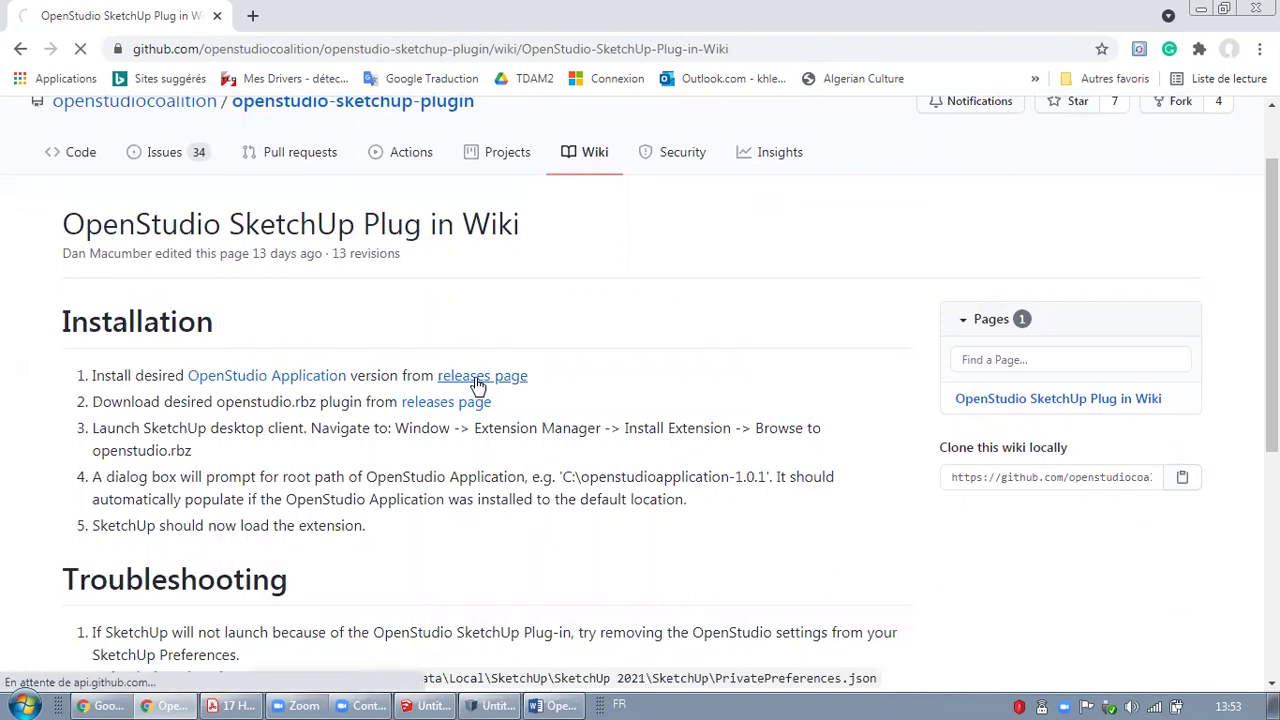
Look through the OpenStudio Application releases, from v1.2.0 down to the v1.1.0 release based on OpenStudio SDK v3.1.0.
{"action": "scroll", "coordinate": [465, 388], "scroll_direction": "down", "scroll_amount": 2}
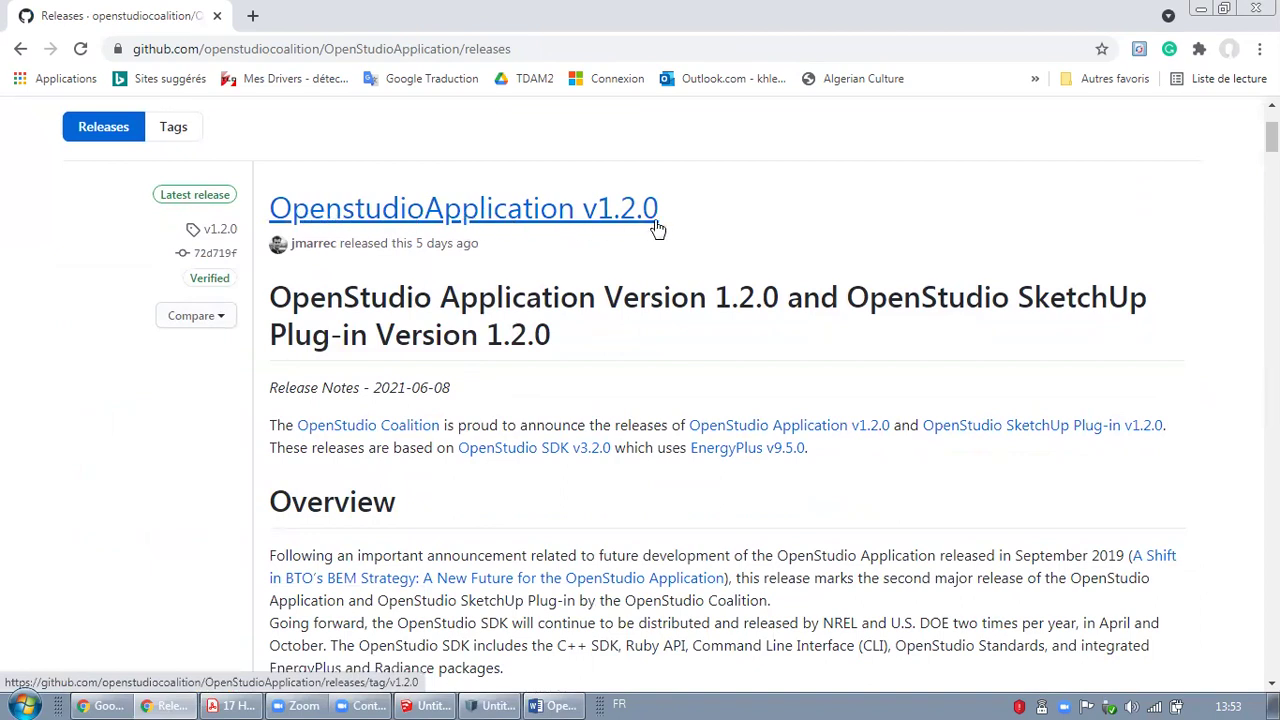
{"action": "scroll", "coordinate": [600, 388], "scroll_direction": "down", "scroll_amount": 1}
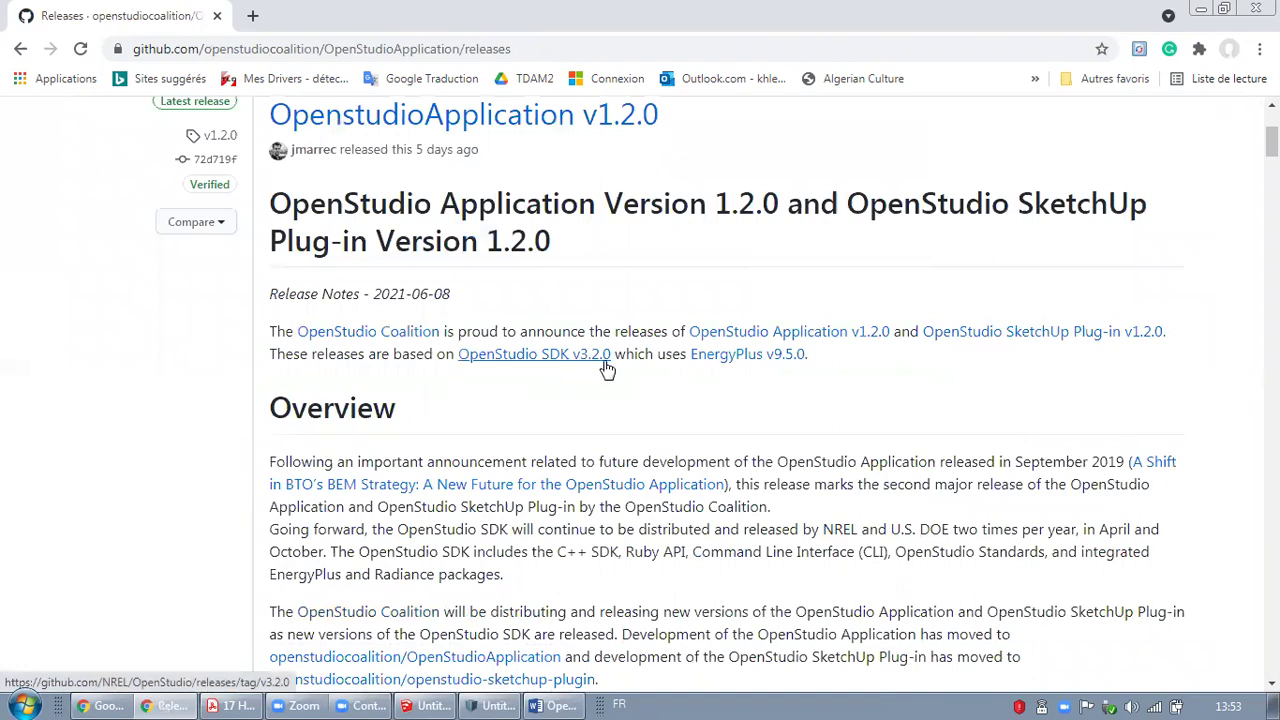
{"action": "scroll", "coordinate": [577, 390], "scroll_direction": "down", "scroll_amount": 1}
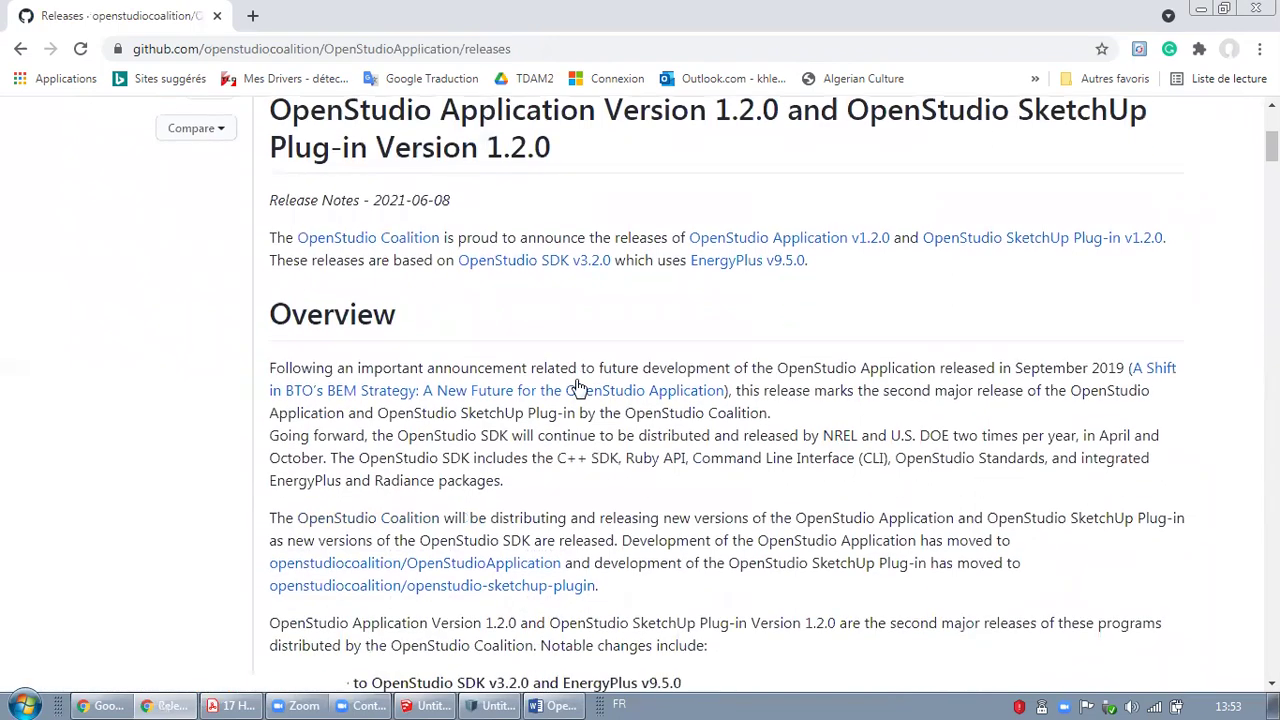
{"action": "scroll", "coordinate": [577, 335], "scroll_direction": "down", "scroll_amount": 9}
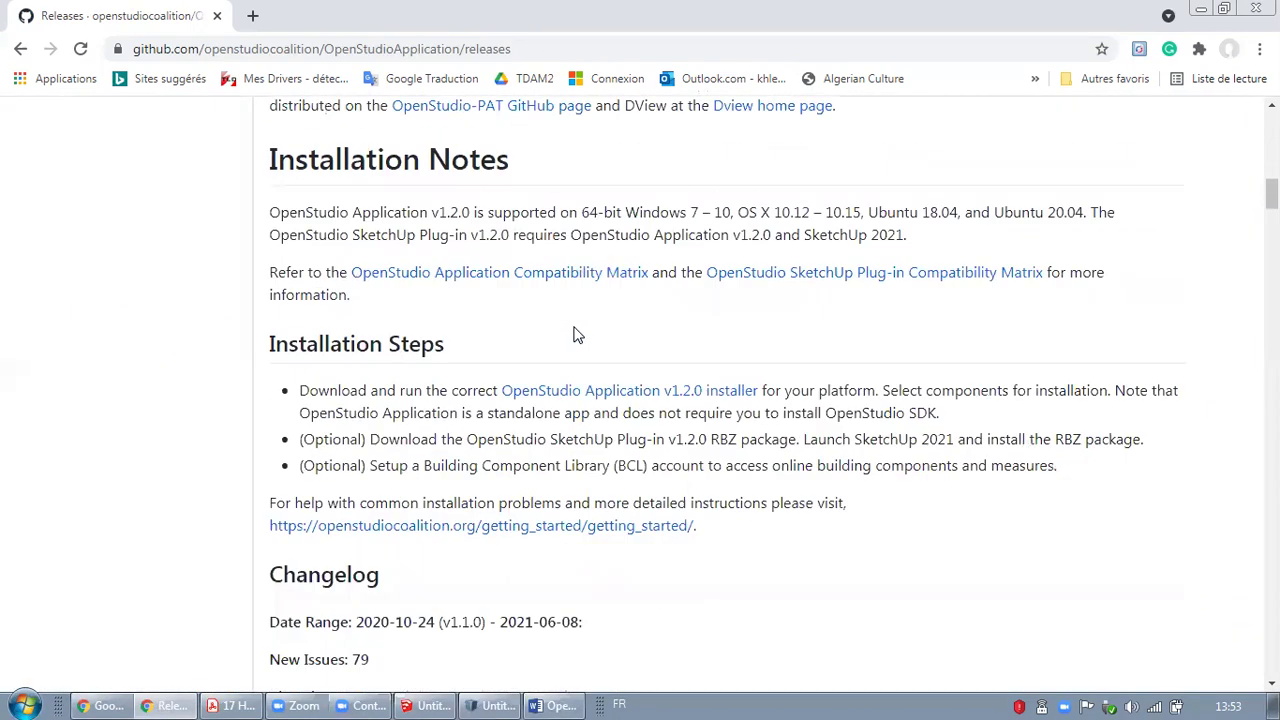
{"action": "scroll", "coordinate": [545, 357], "scroll_direction": "down", "scroll_amount": 12}
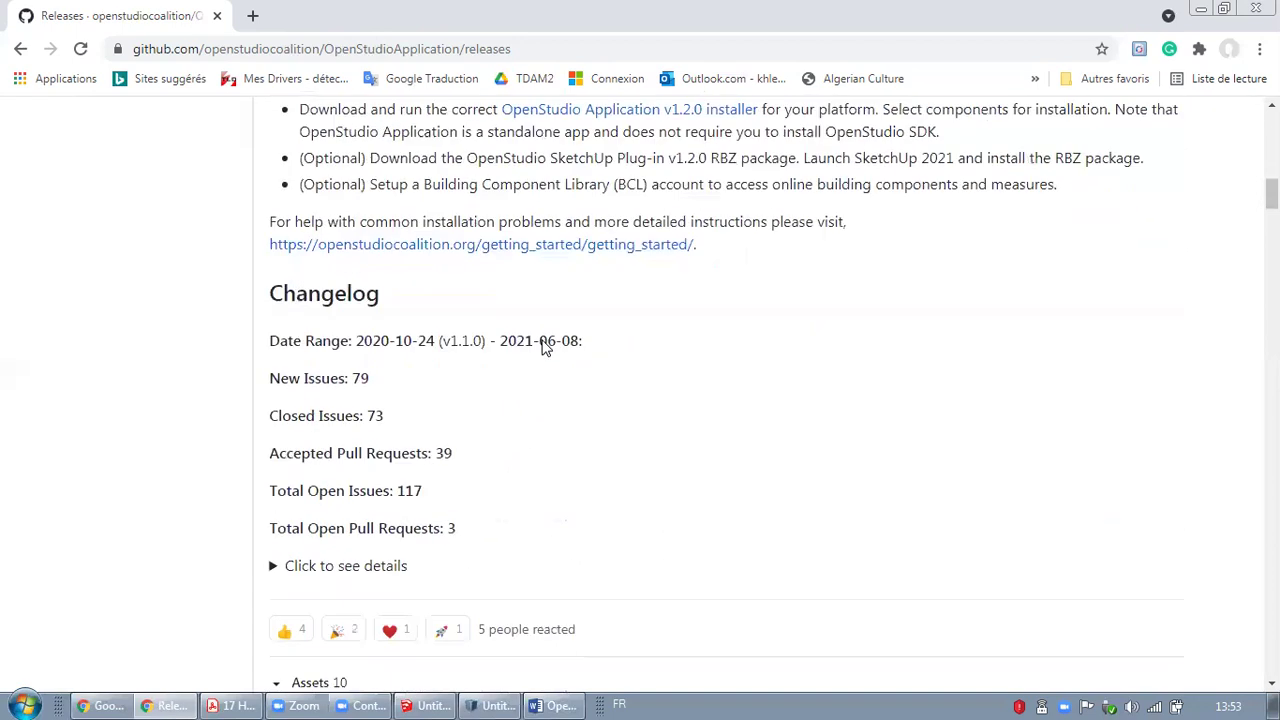
{"action": "scroll", "coordinate": [543, 348], "scroll_direction": "down", "scroll_amount": 9}
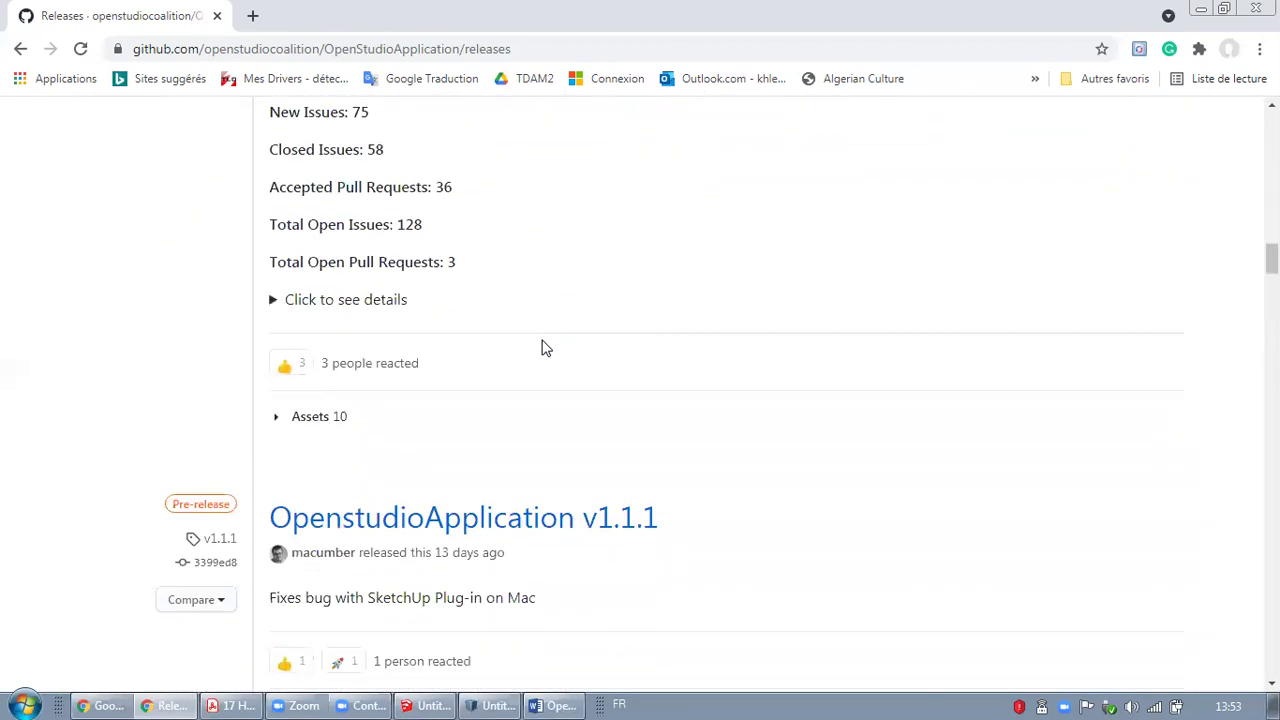
{"action": "scroll", "coordinate": [543, 340], "scroll_direction": "down", "scroll_amount": 1}
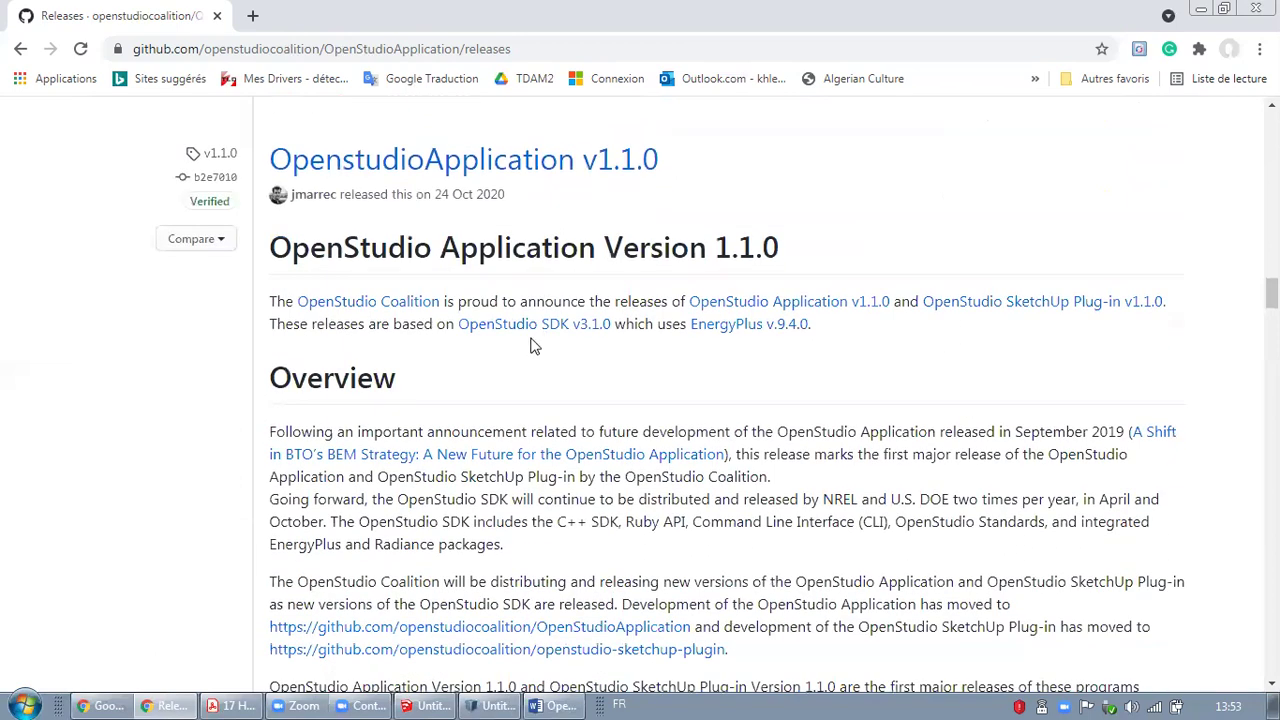
{"action": "scroll", "coordinate": [420, 240], "scroll_direction": "up", "scroll_amount": 1}
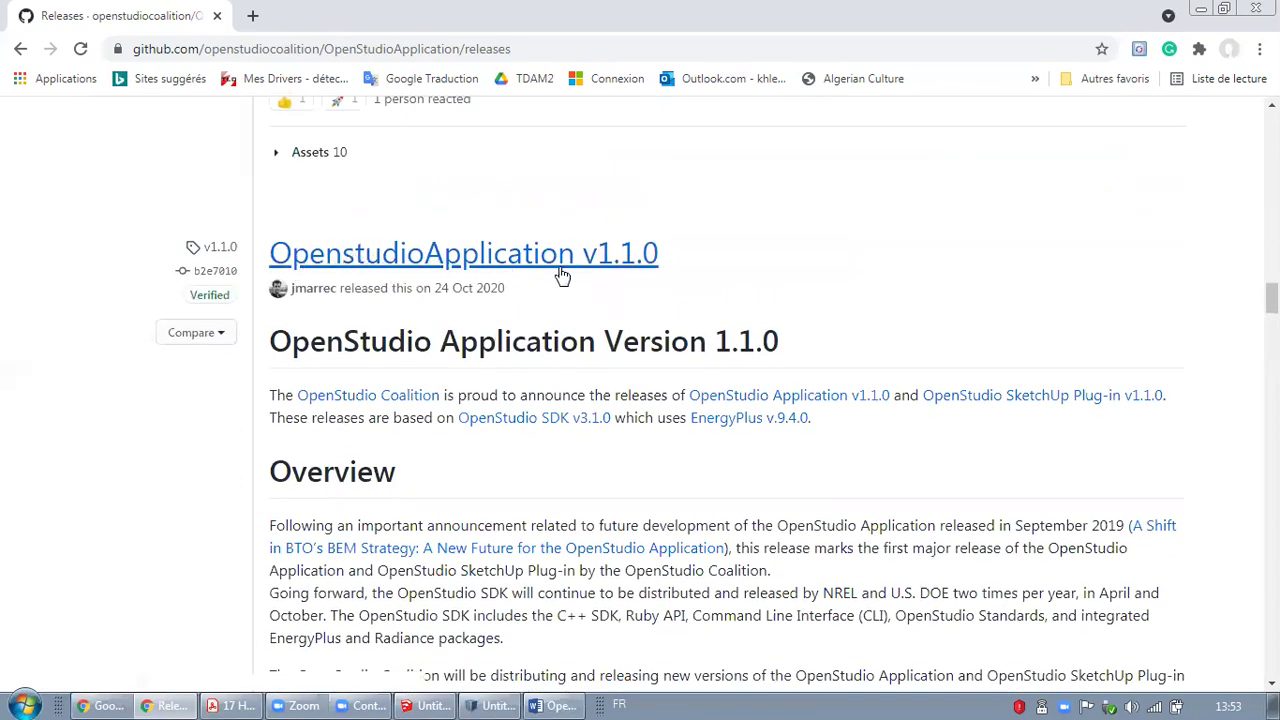
Check the Installation Notes of OpenStudio Application v1.1.0 for the required SketchUp versions and return to the release's heading.
{"action": "scroll", "coordinate": [600, 345], "scroll_direction": "down", "scroll_amount": 1}
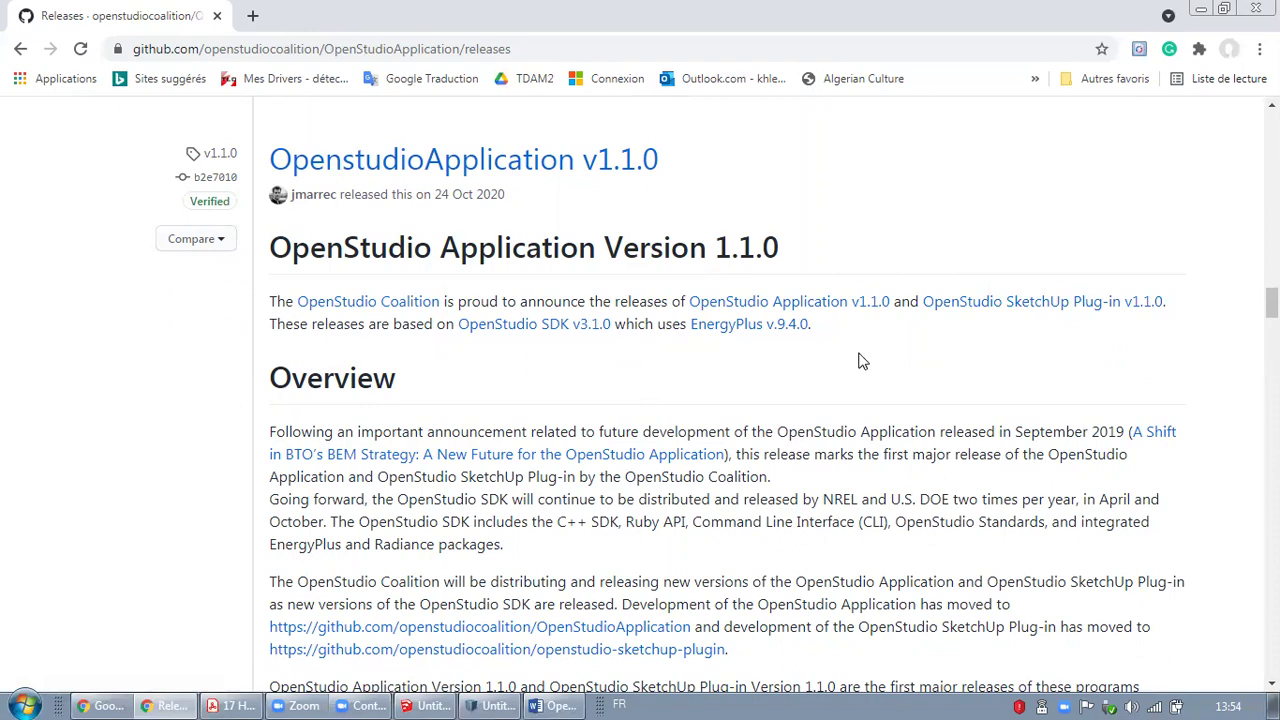
{"action": "scroll", "coordinate": [852, 360], "scroll_direction": "down", "scroll_amount": 3}
{"action": "scroll", "coordinate": [852, 360], "scroll_direction": "down", "scroll_amount": 8}
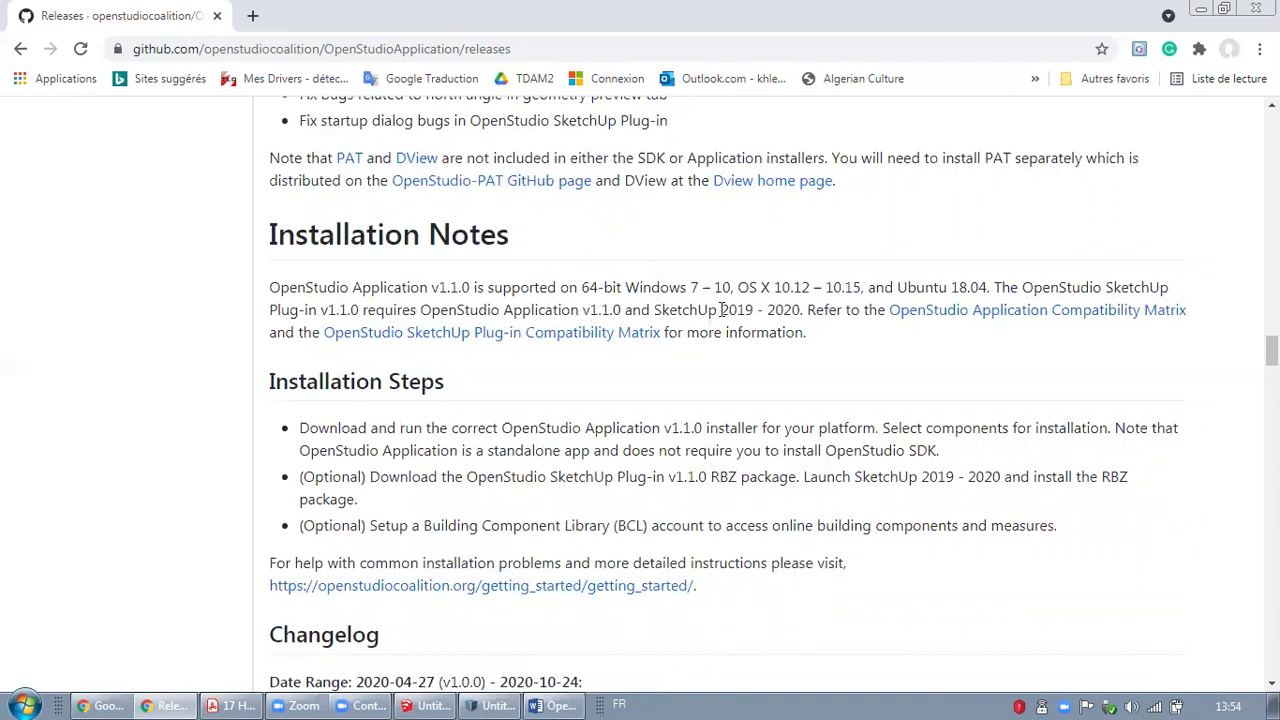
{"action": "left_click_drag", "start_coordinate": [721, 309], "coordinate": [802, 312]}
{"action": "scroll", "coordinate": [791, 405], "scroll_direction": "up", "scroll_amount": 5}
{"action": "scroll", "coordinate": [843, 495], "scroll_direction": "up", "scroll_amount": 5}
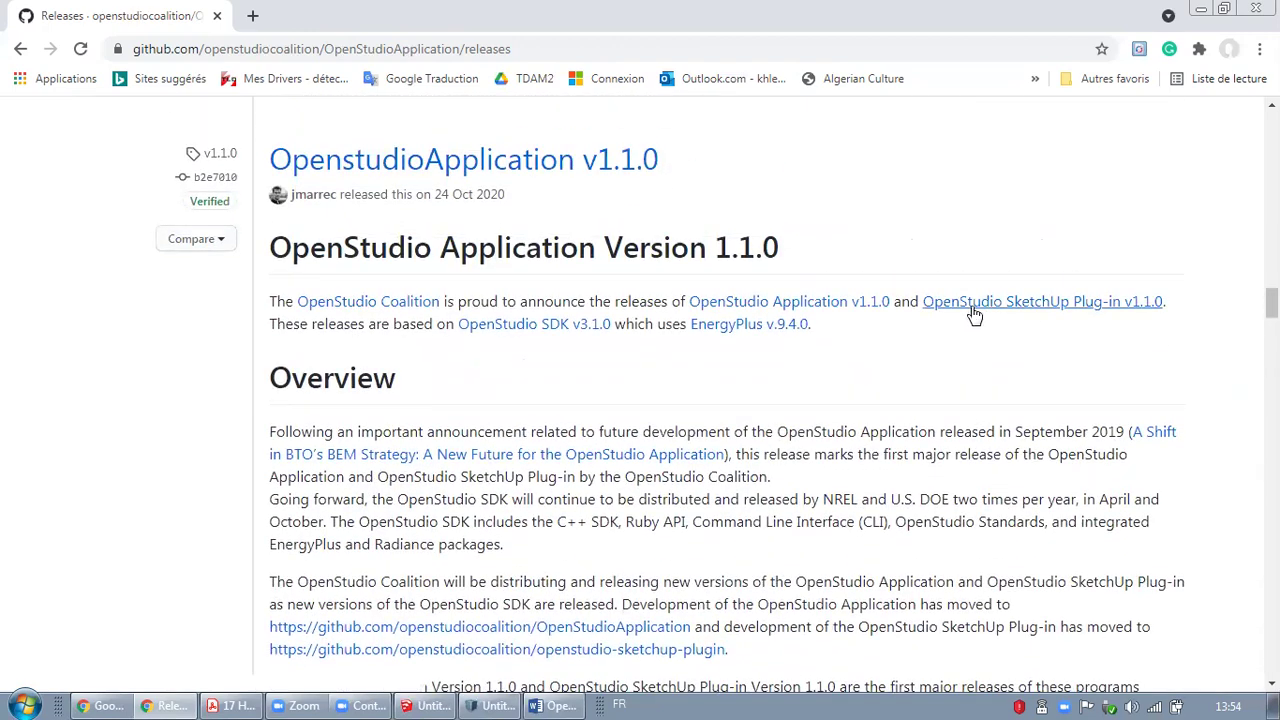
Open the OpenStudio SketchUp Plug-in v1.1.0 release page and locate openstudio-sketchup-plugin.rbz among its assets.
{"action": "left_click", "coordinate": [978, 303]}
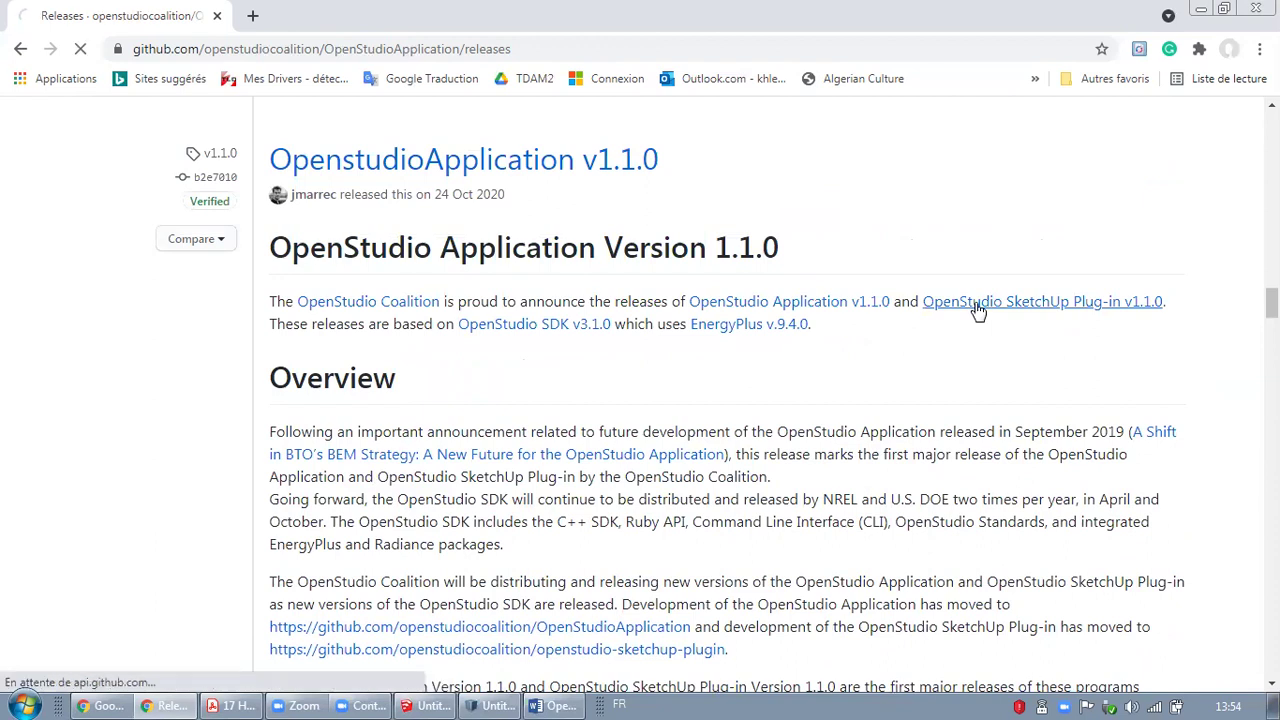
{"action": "scroll", "coordinate": [776, 329], "scroll_direction": "down", "scroll_amount": 2}
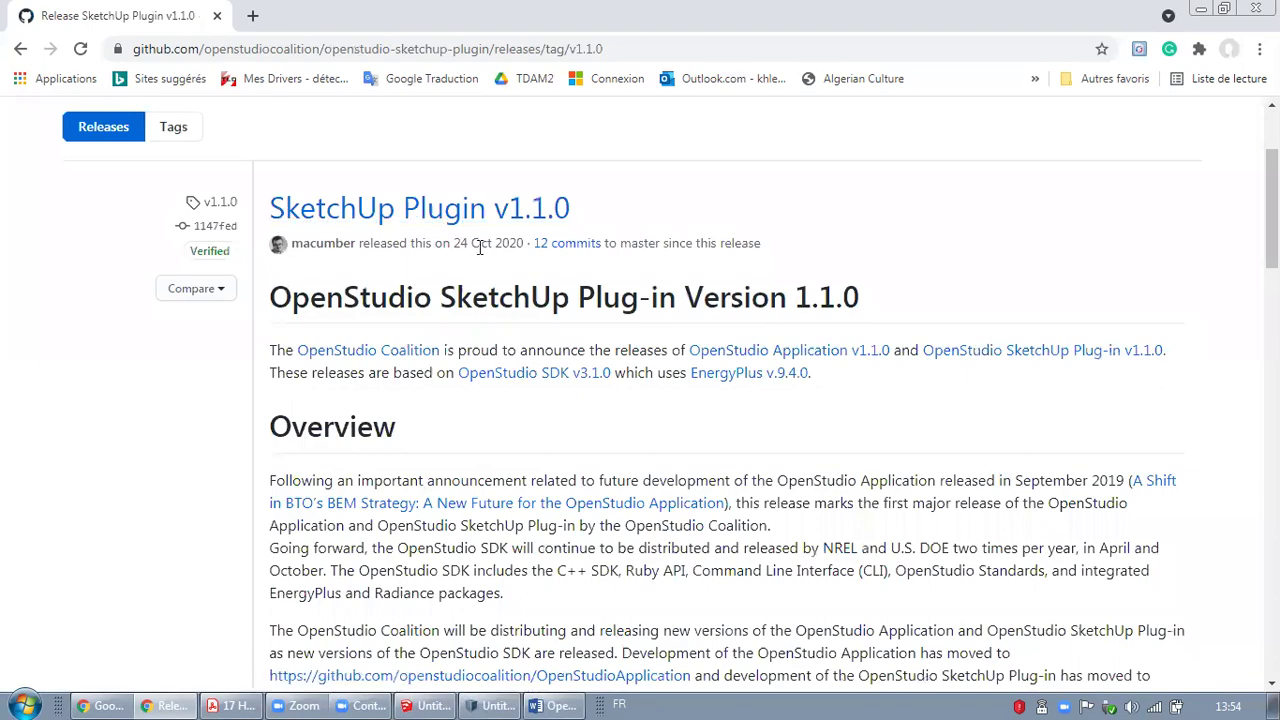
{"action": "scroll", "coordinate": [557, 403], "scroll_direction": "down", "scroll_amount": 10}
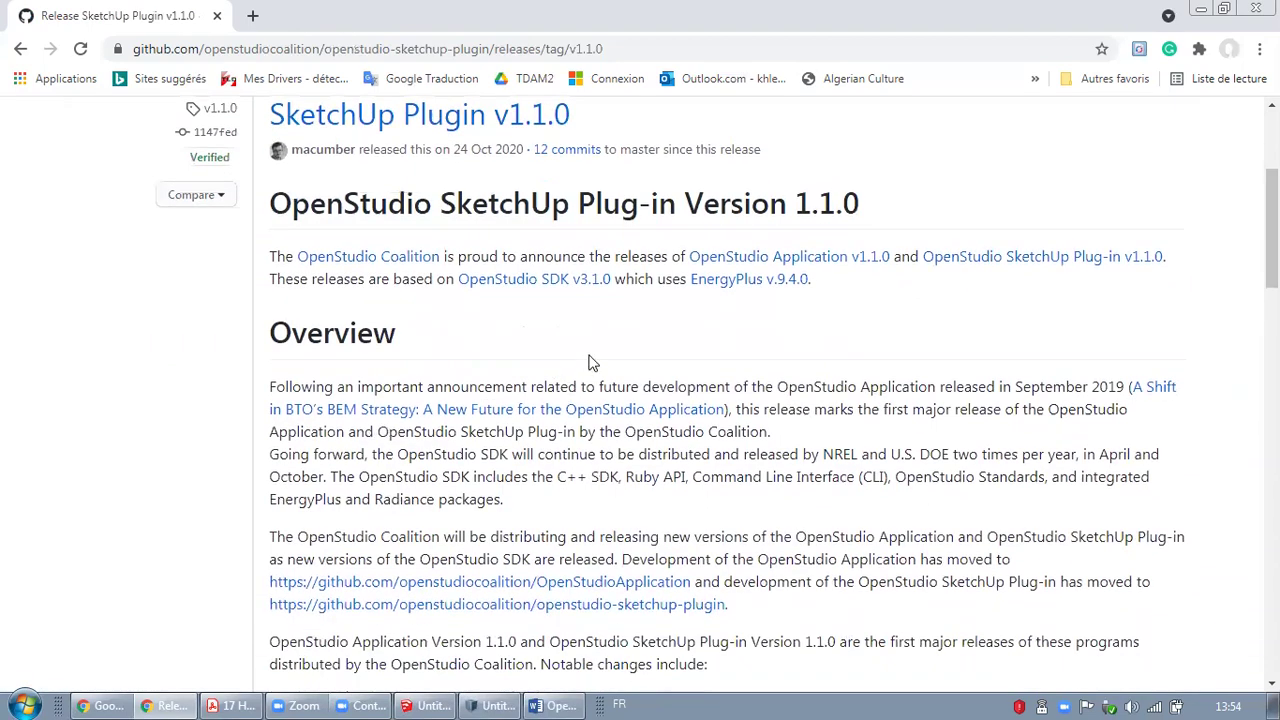
{"action": "scroll", "coordinate": [594, 345], "scroll_direction": "down", "scroll_amount": 10}
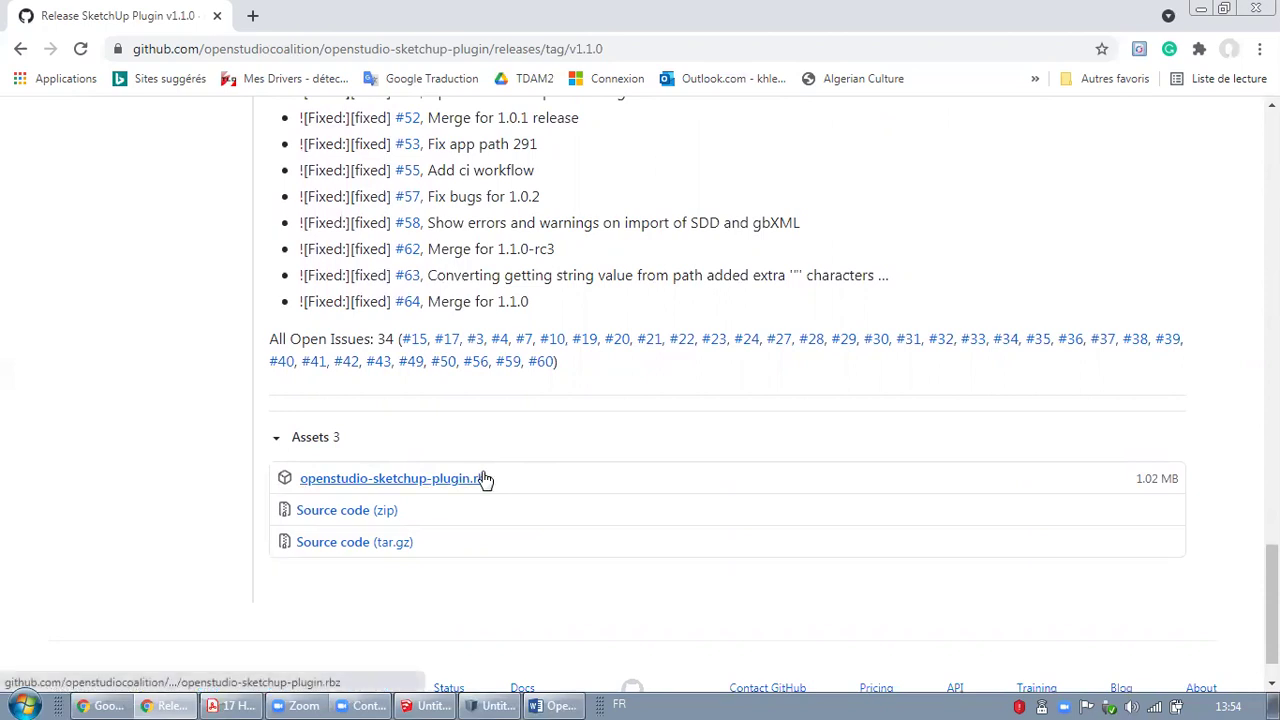
{"action": "scroll", "coordinate": [520, 500], "scroll_direction": "up", "scroll_amount": 1}
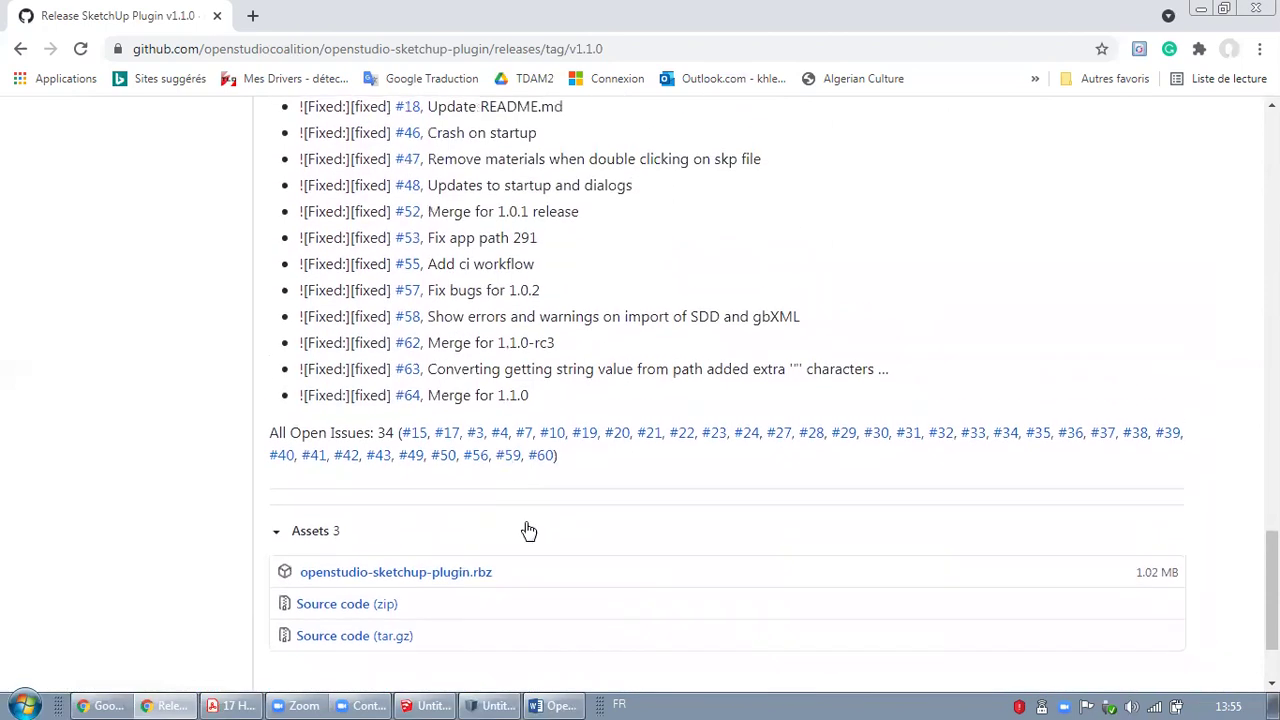
{"action": "scroll", "coordinate": [529, 531], "scroll_direction": "down", "scroll_amount": 1}
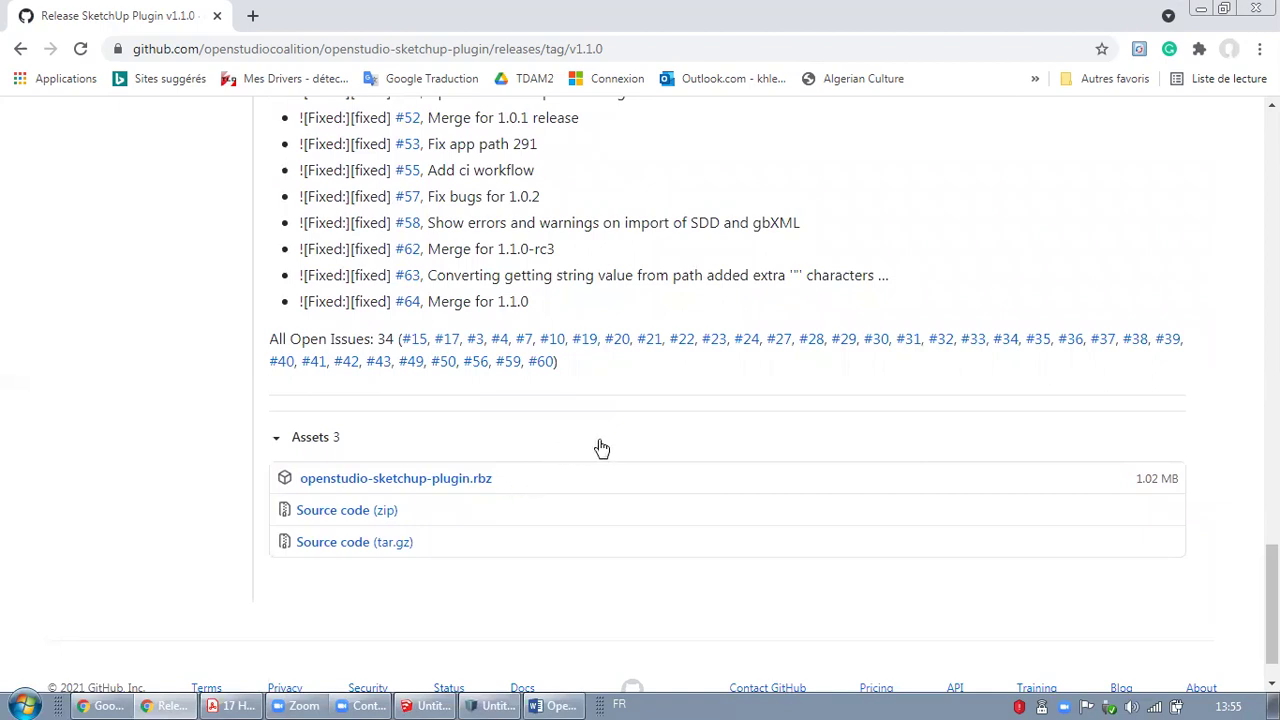
Switch to SketchUp Pro 2019, look at the OpenStudio extension commands and open the Extension Manager.
{"action": "left_click", "coordinate": [421, 699]}
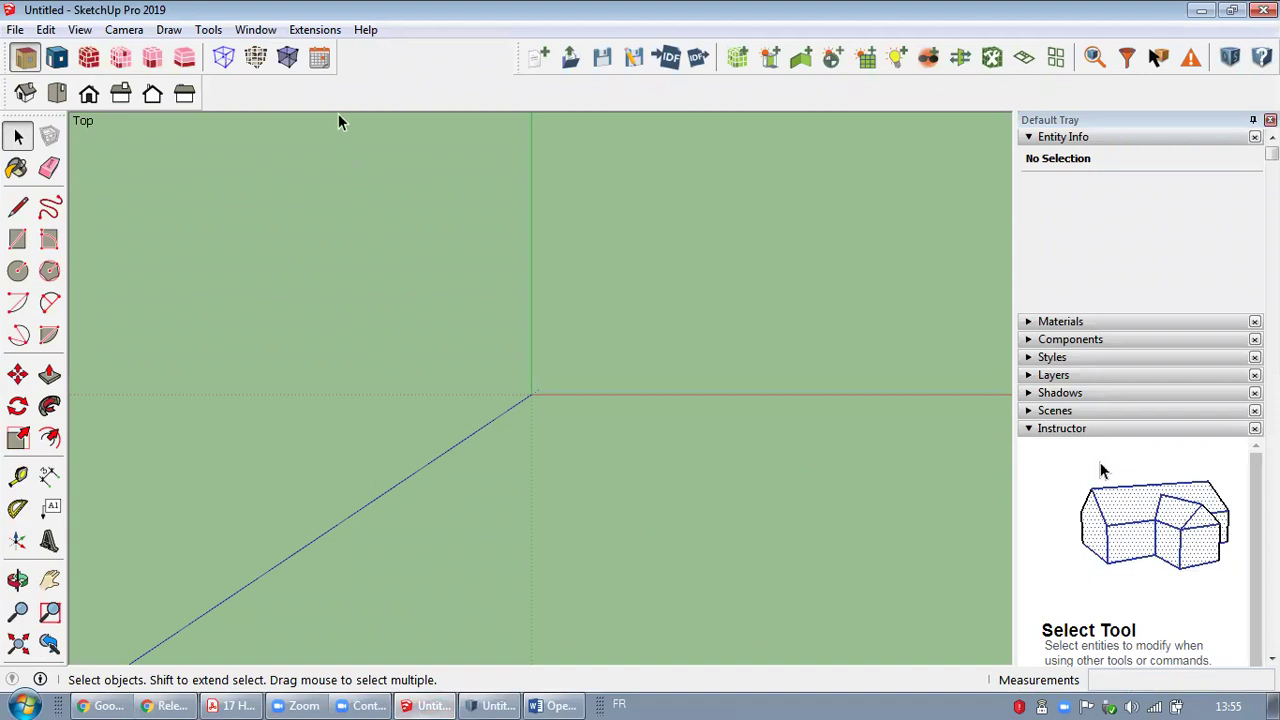
{"action": "left_click", "coordinate": [320, 33]}
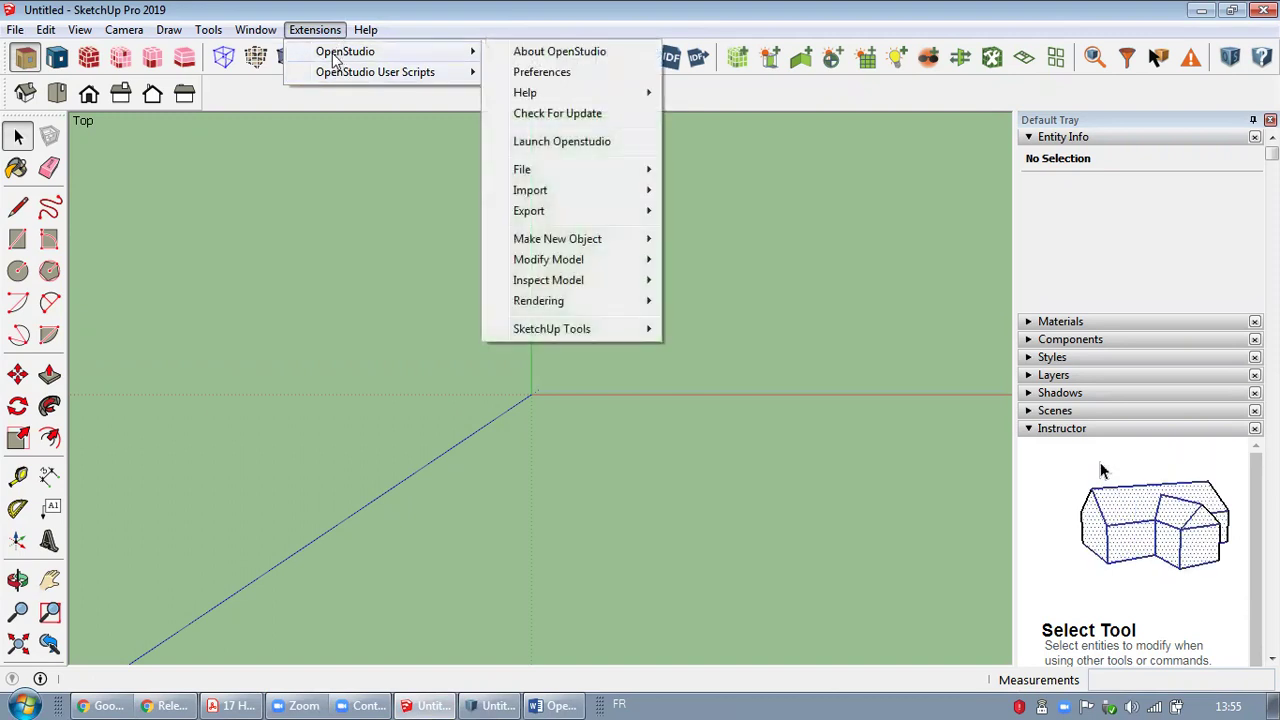
{"action": "left_click", "coordinate": [295, 180]}
{"action": "left_click", "coordinate": [256, 31]}
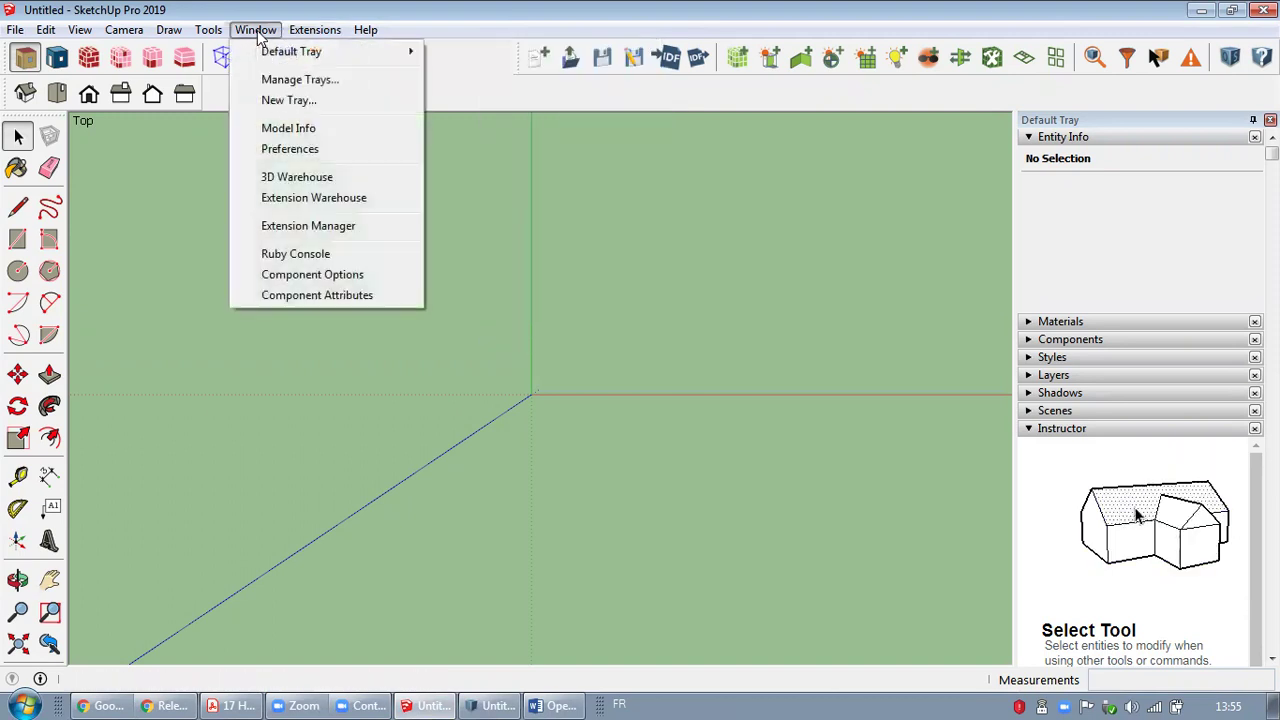
{"action": "left_click", "coordinate": [287, 230]}
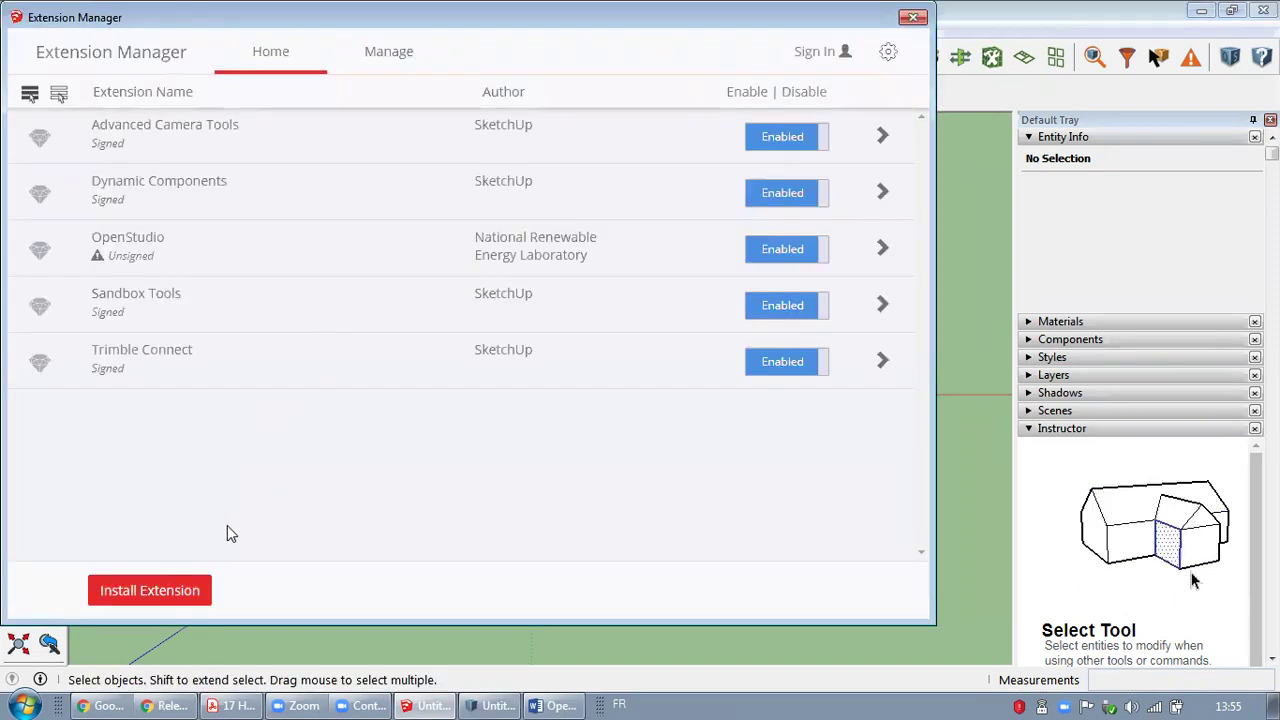
Choose openstudio-sketchup-plugin.rbz on the Desktop (Bureau) as the extension to install, and close the Extension Manager.
{"action": "left_click", "coordinate": [128, 598]}
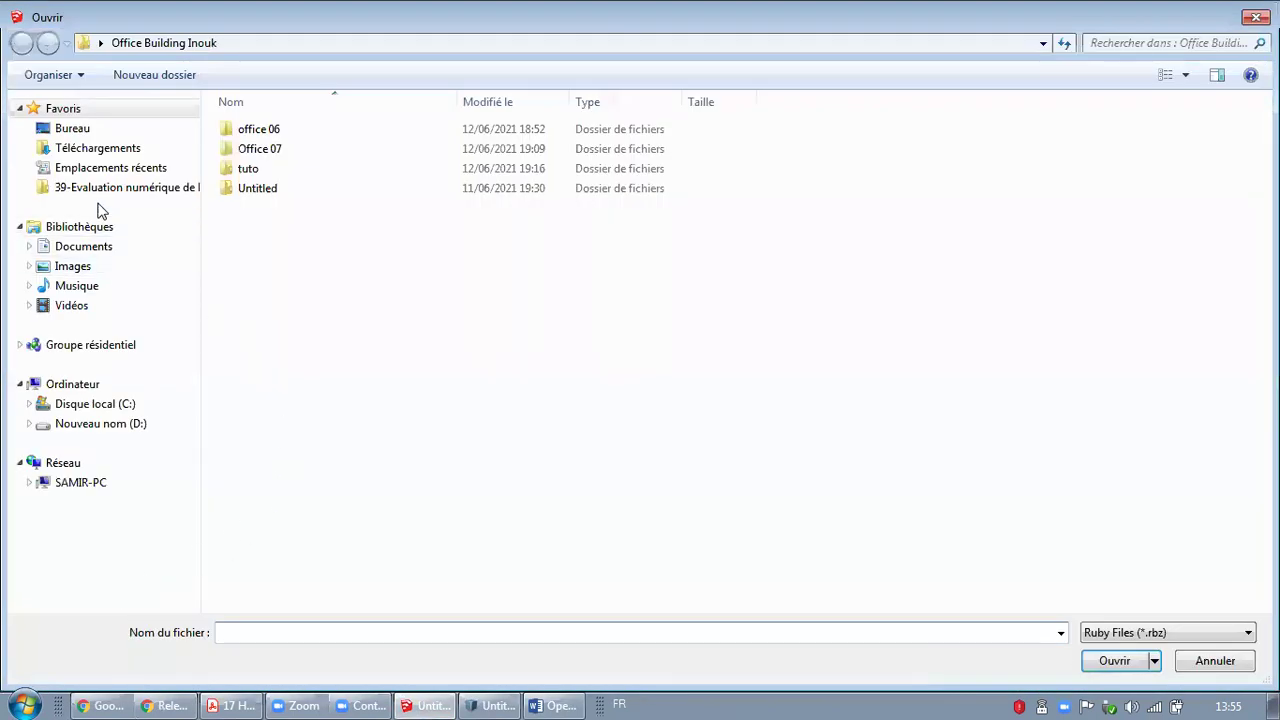
{"action": "left_click", "coordinate": [84, 132]}
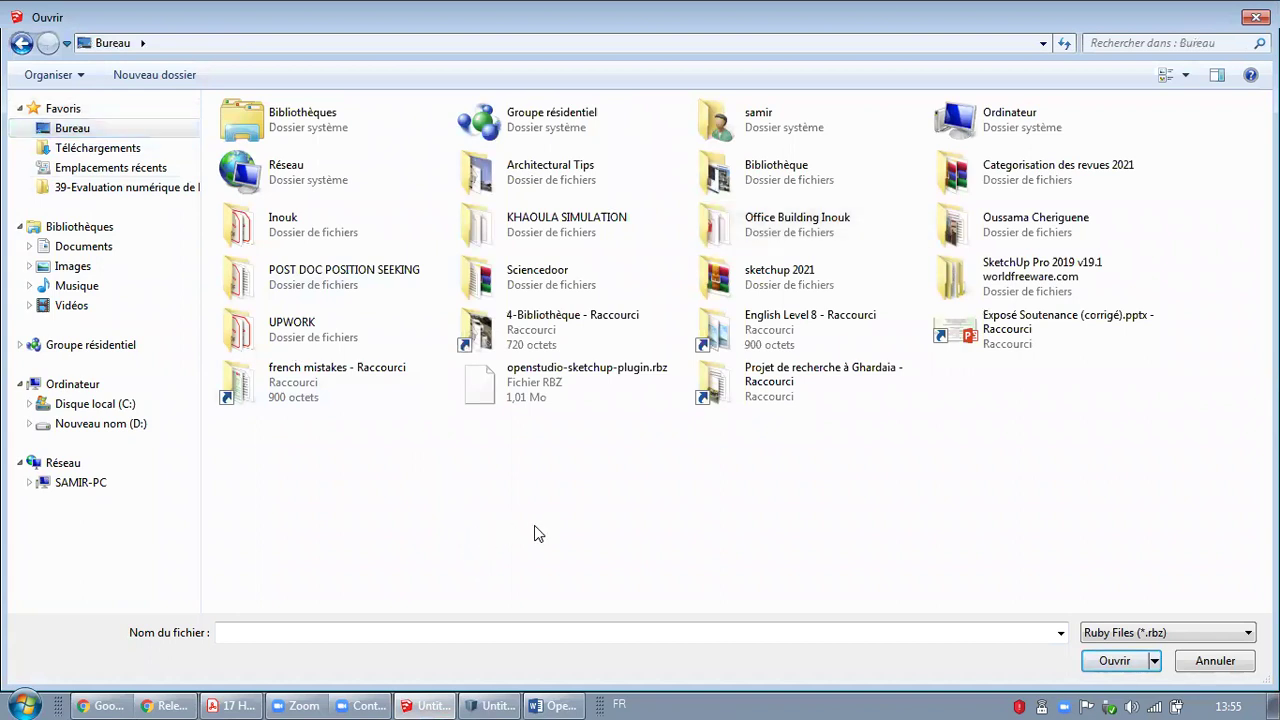
{"action": "left_click", "coordinate": [587, 379]}
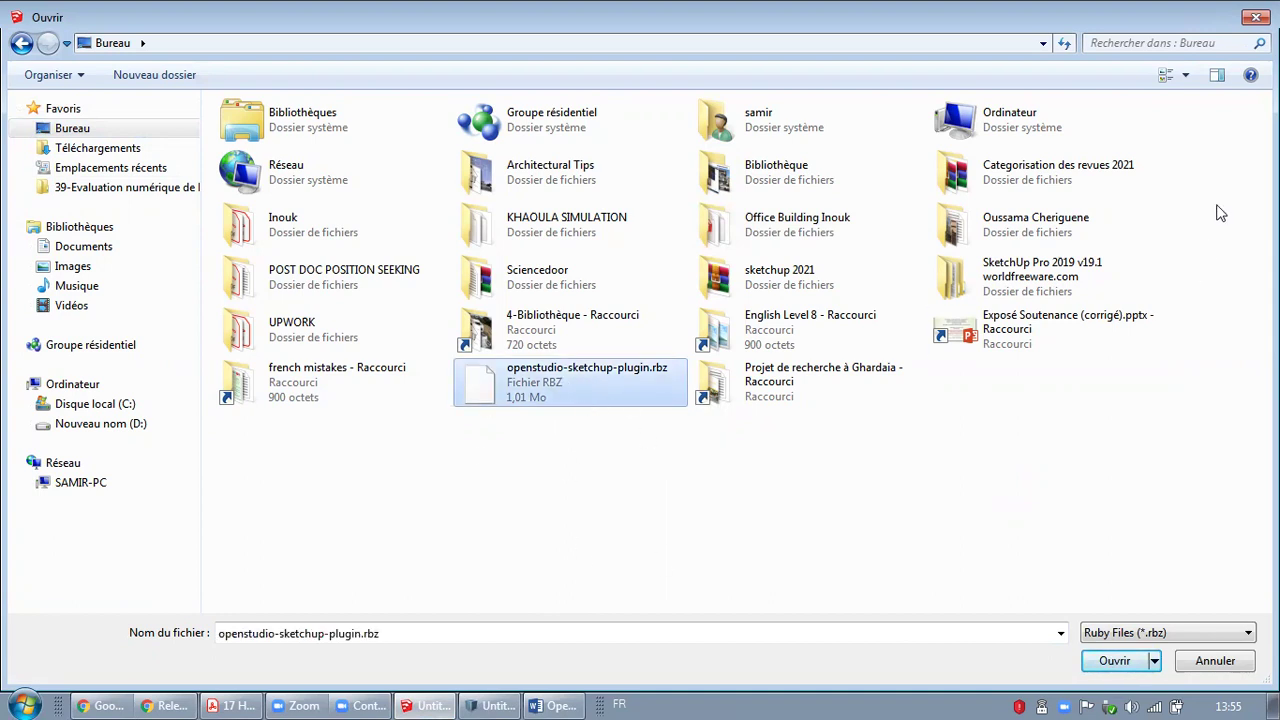
{"action": "left_click", "coordinate": [1114, 660]}
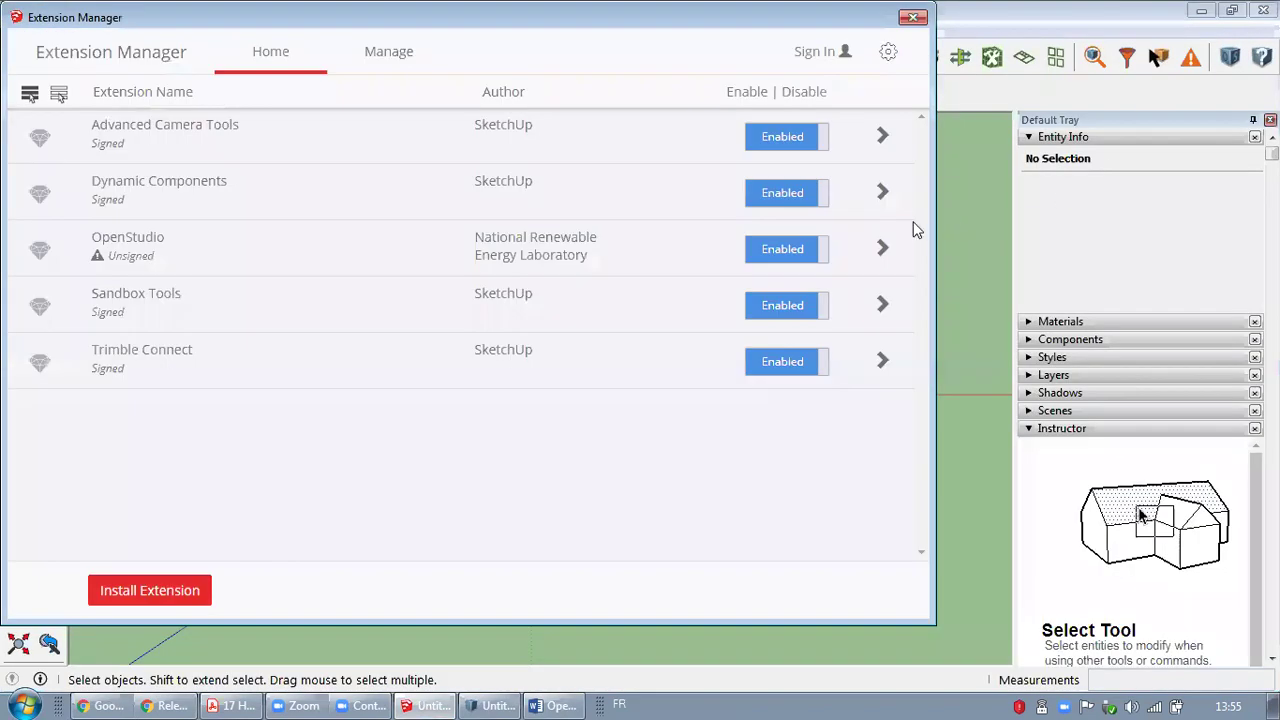
{"action": "left_click", "coordinate": [913, 18]}
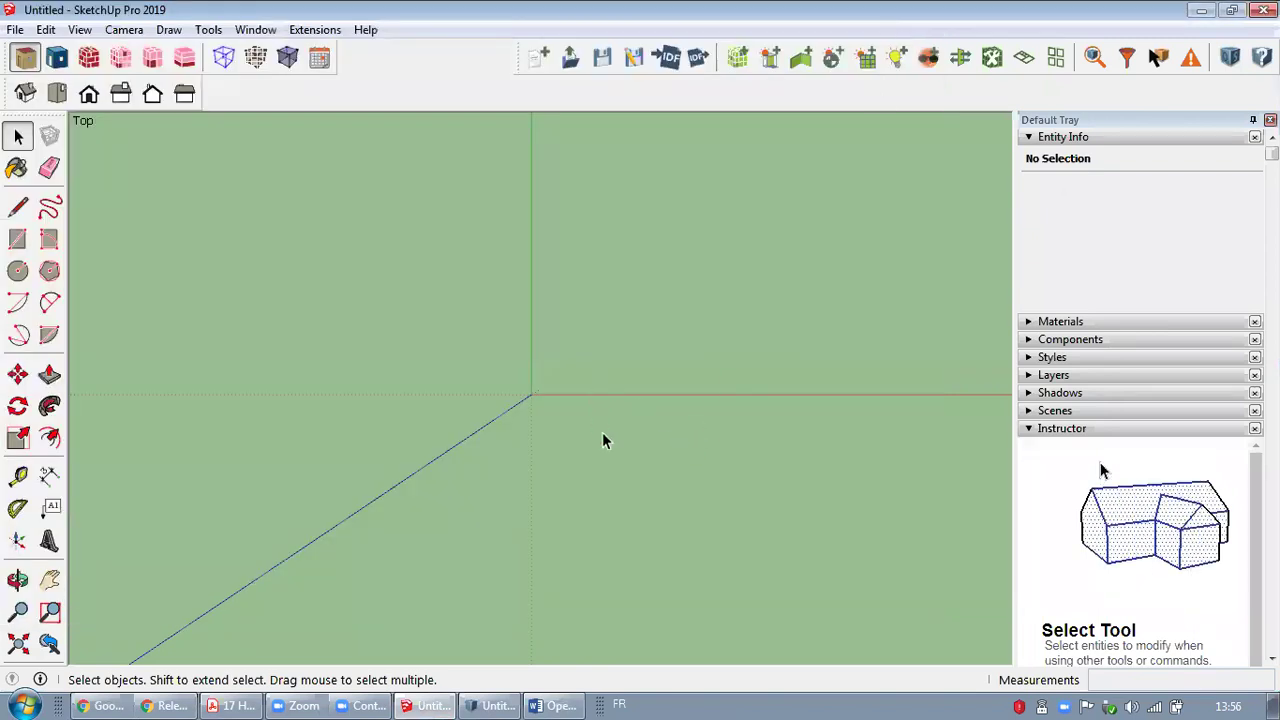